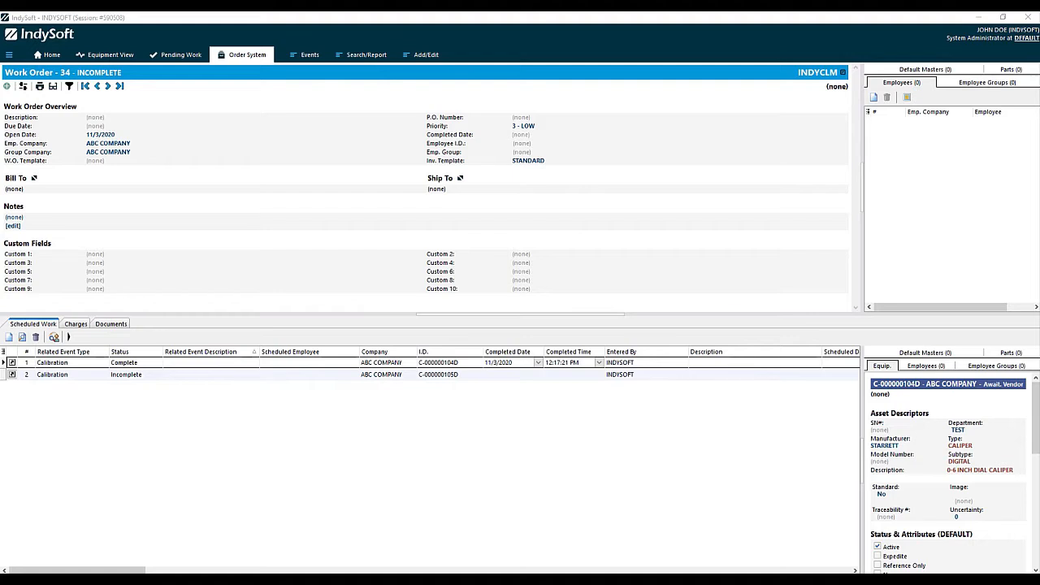
Mark the incomplete second calibration item of the work order as Backordered.
click(221, 414)
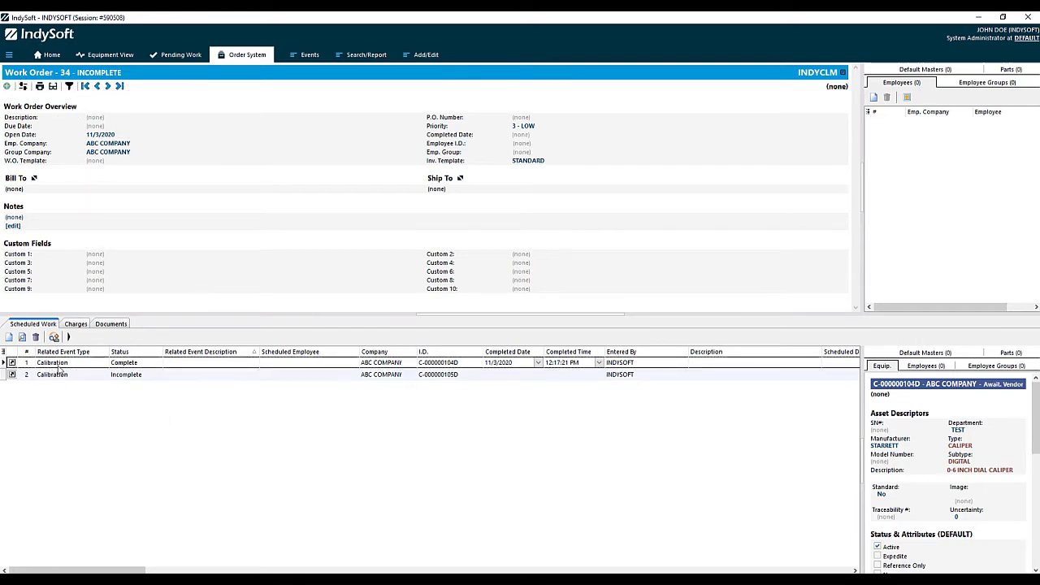
click(160, 365)
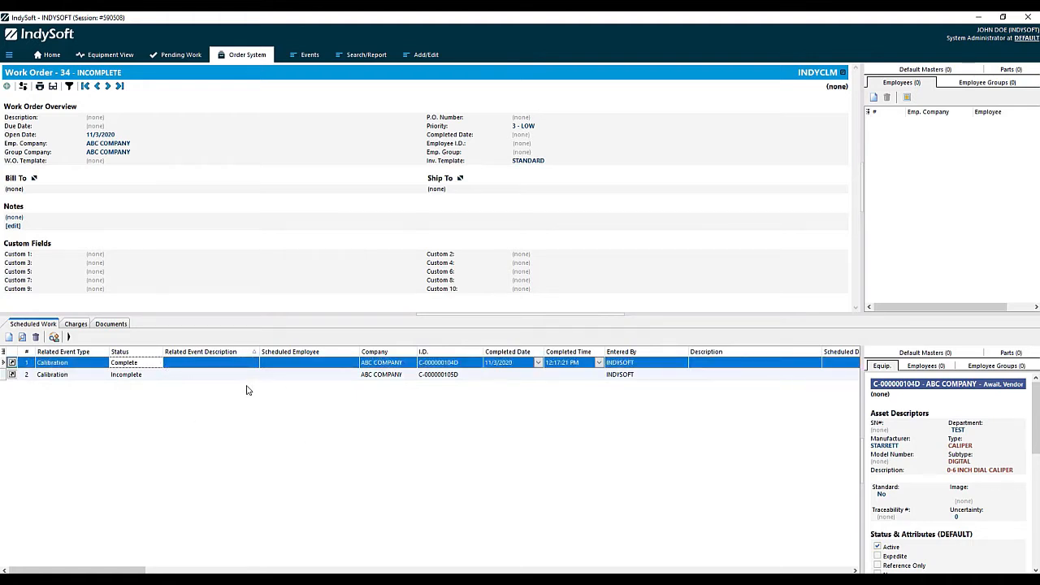
click(135, 374)
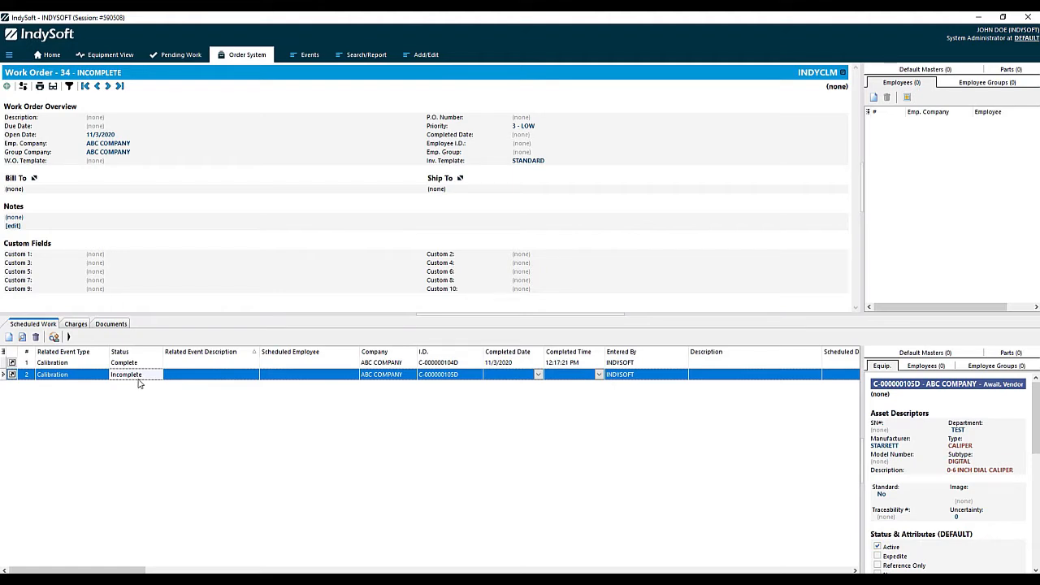
right_click(138, 379)
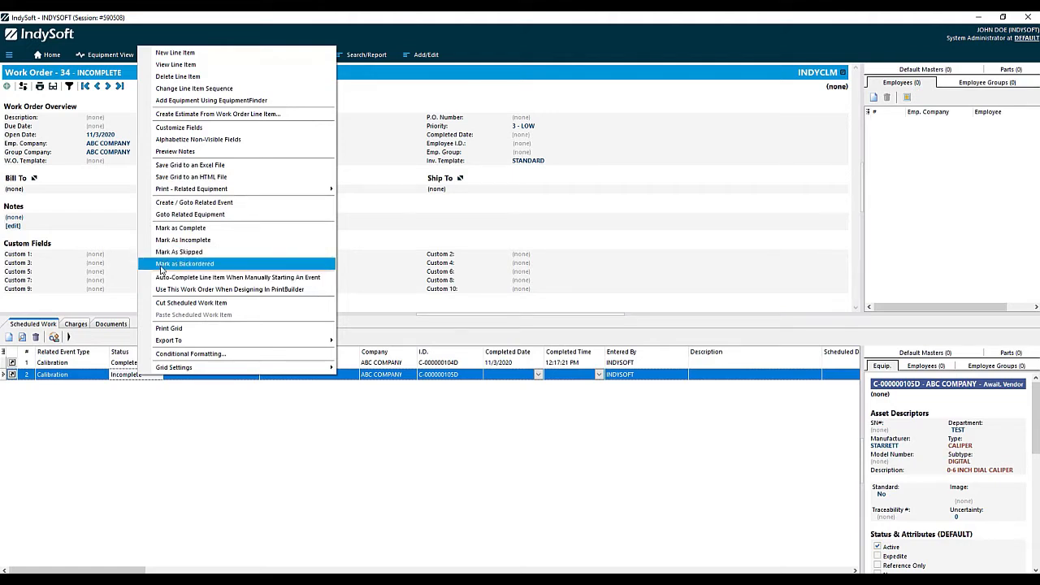
click(161, 266)
click(497, 310)
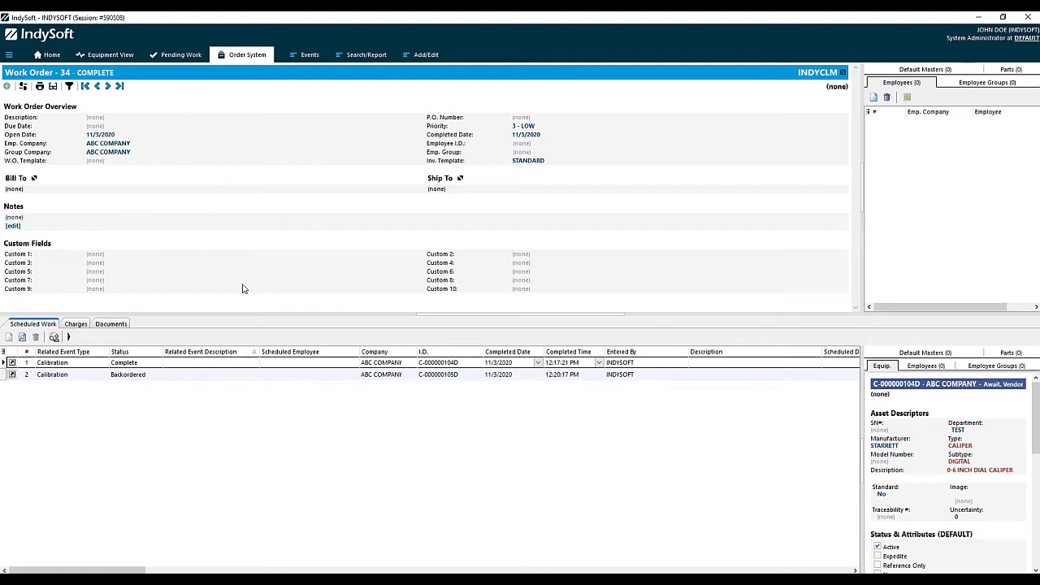
Invoice the completed work order with the STANDARD invoice template and invoice date 11/3/2020.
click(23, 87)
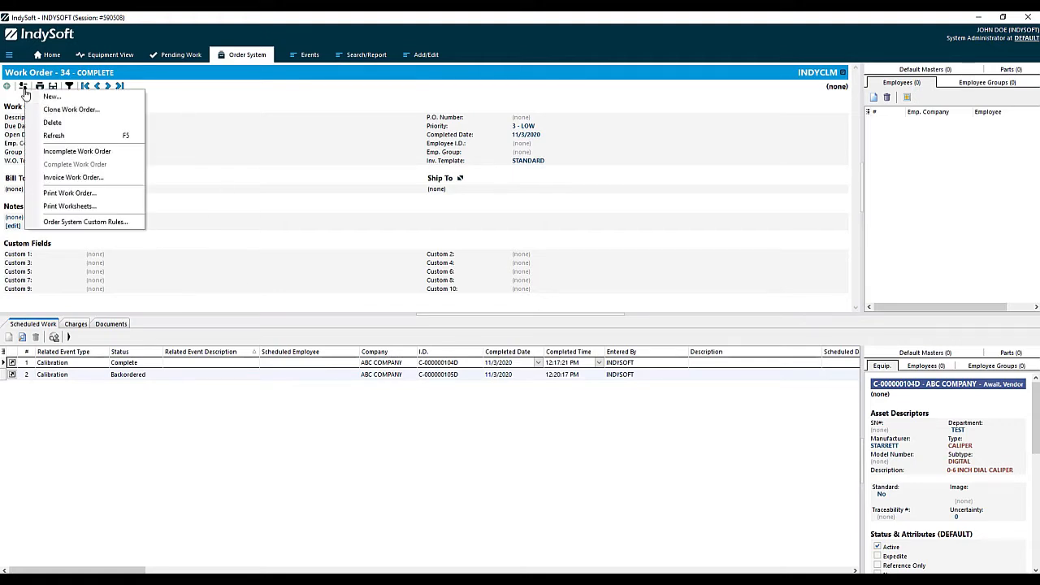
click(73, 181)
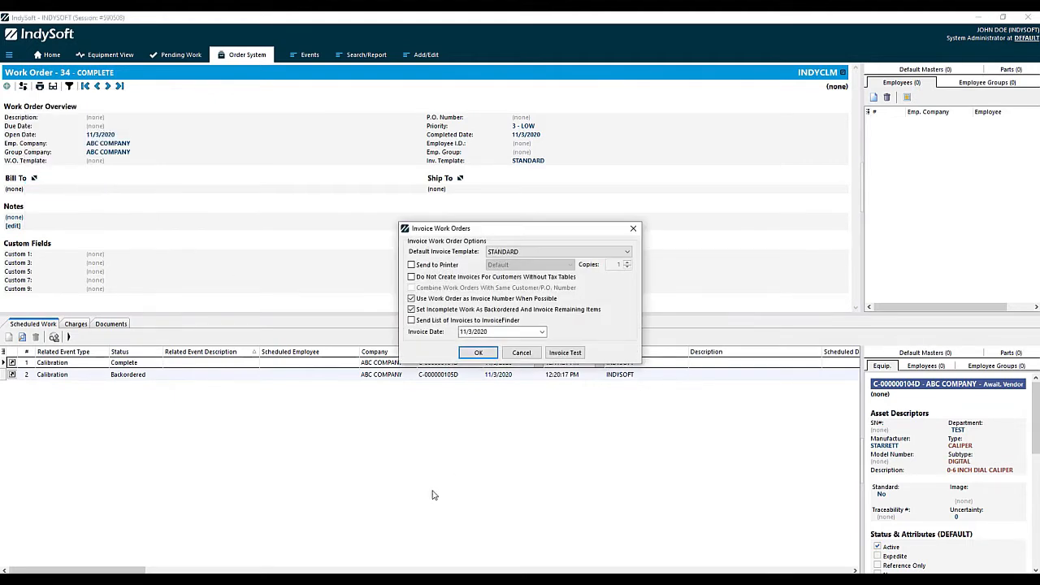
click(412, 310)
click(480, 353)
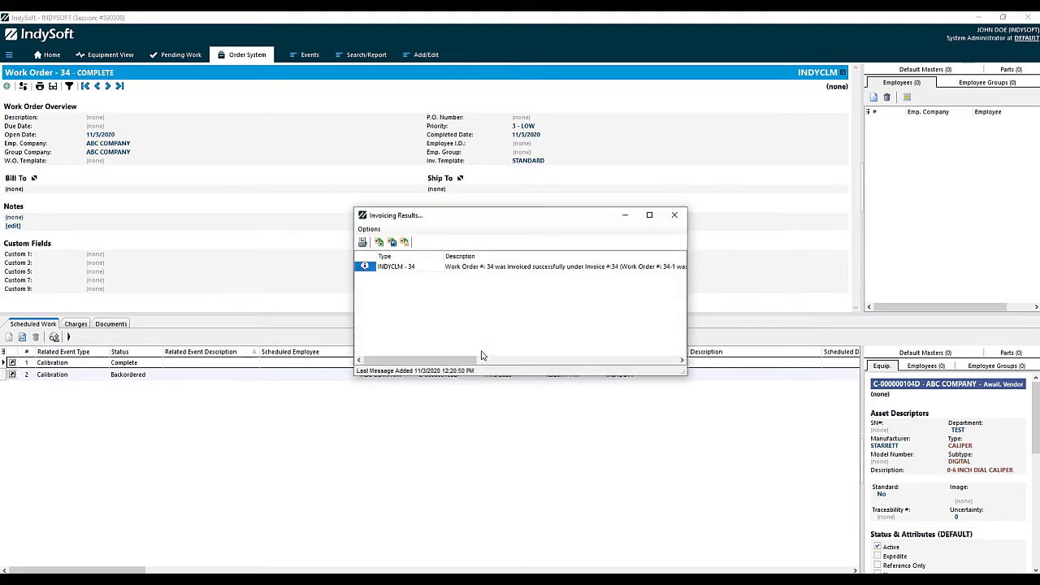
Read the full description in the invoicing results and close the results window.
drag(458, 366, 476, 367)
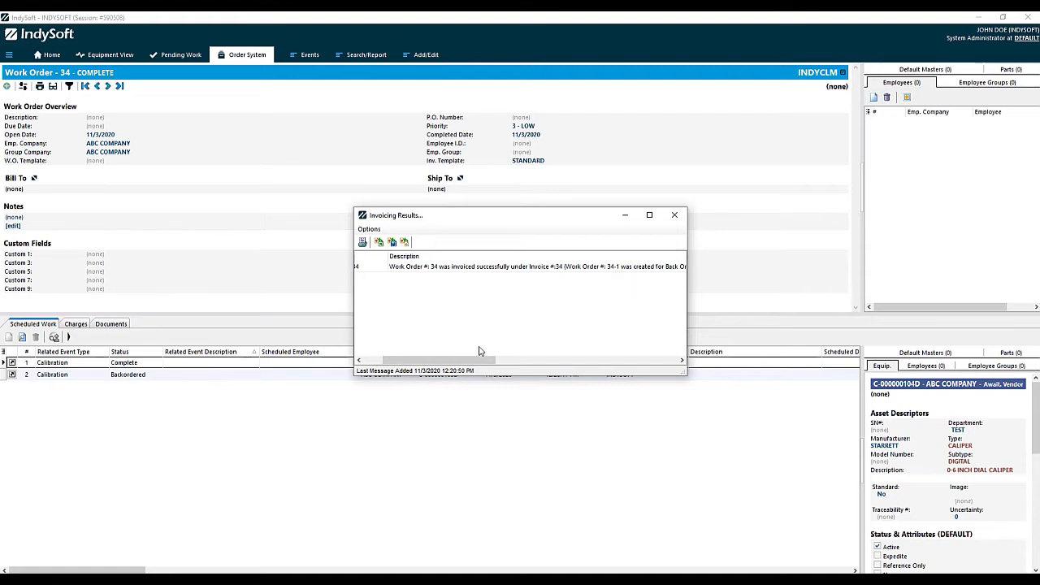
drag(471, 358, 506, 359)
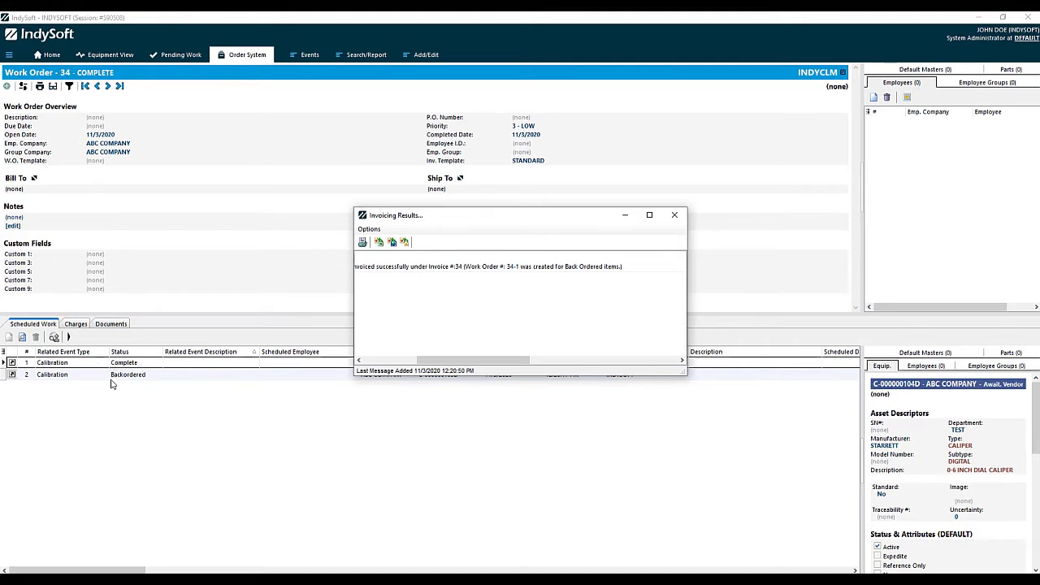
click(675, 215)
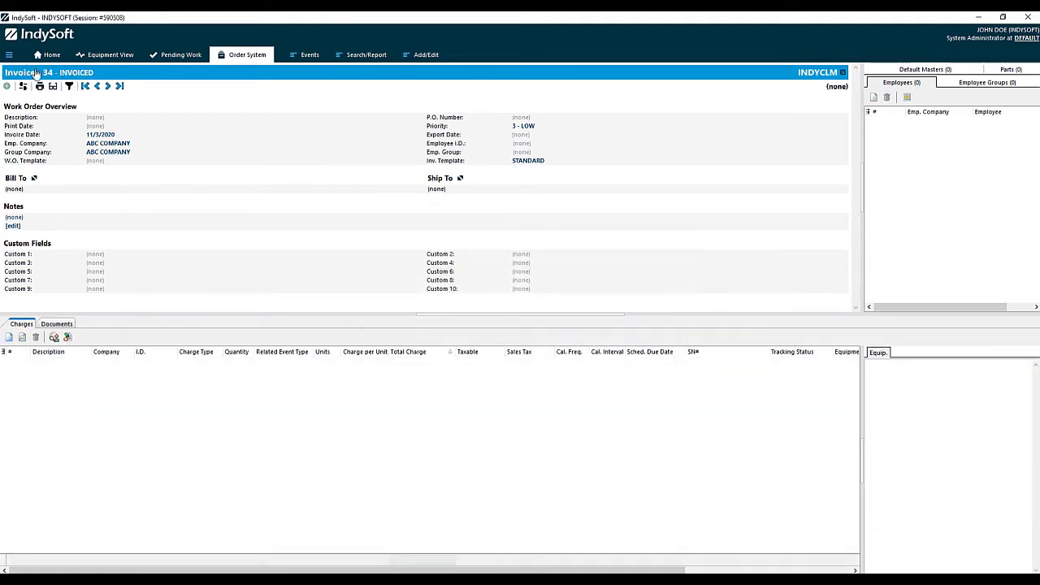
Switch from invoices to work orders, check the invoiced order's scheduled work, and examine the item in the following back-order work order.
click(18, 75)
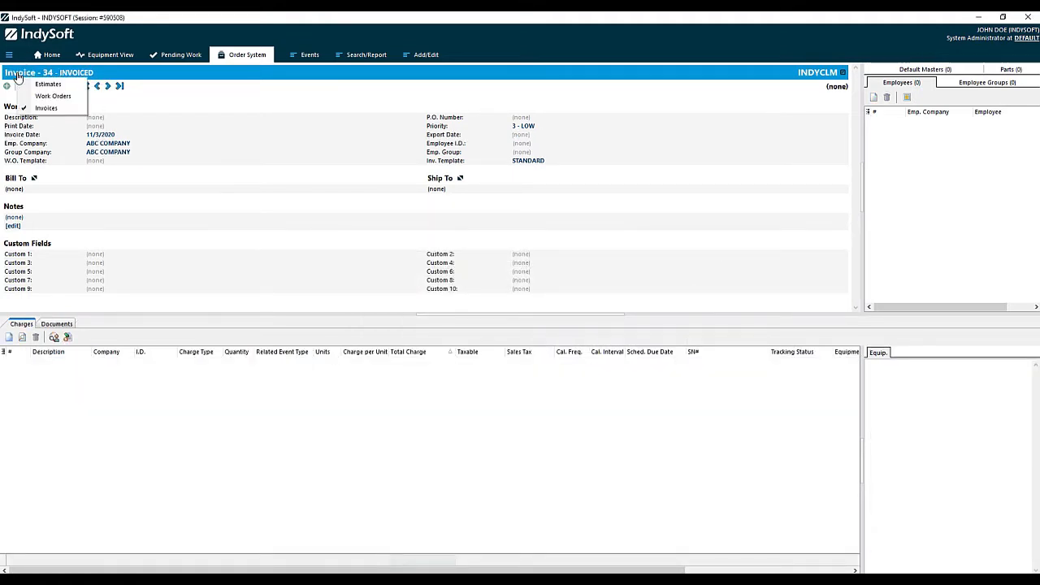
click(33, 93)
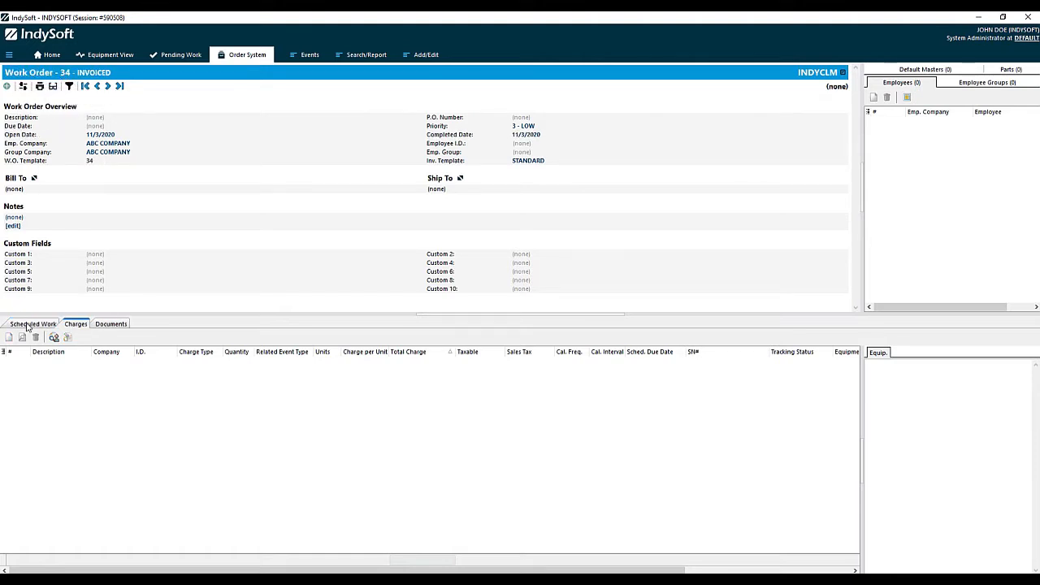
click(33, 324)
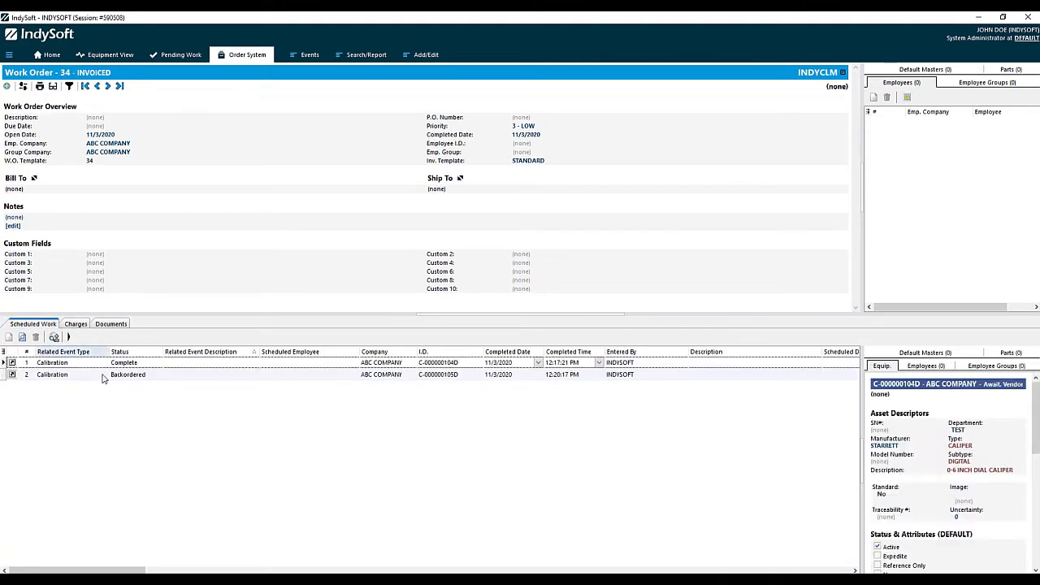
click(108, 87)
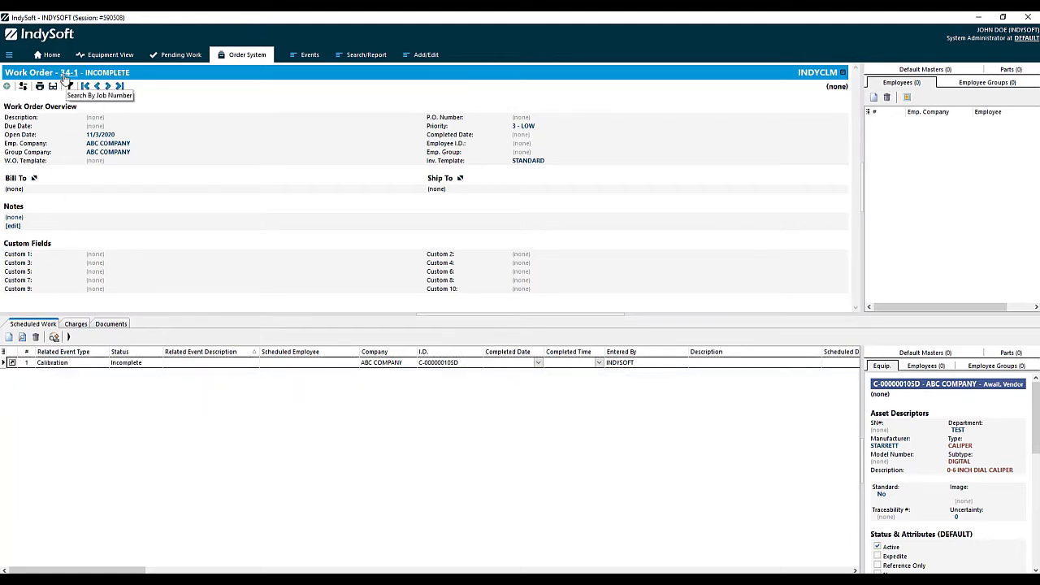
click(112, 365)
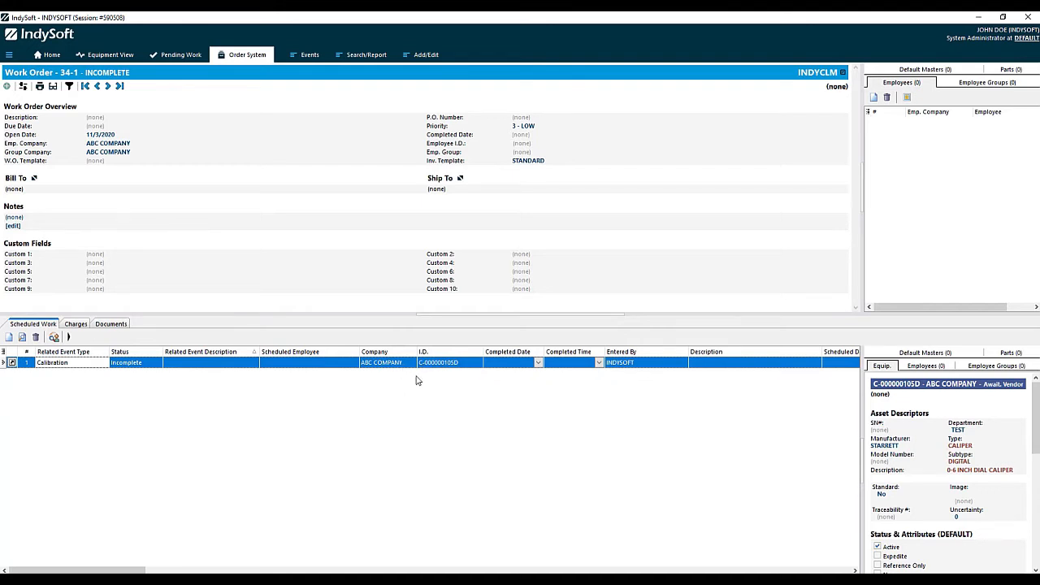
click(207, 303)
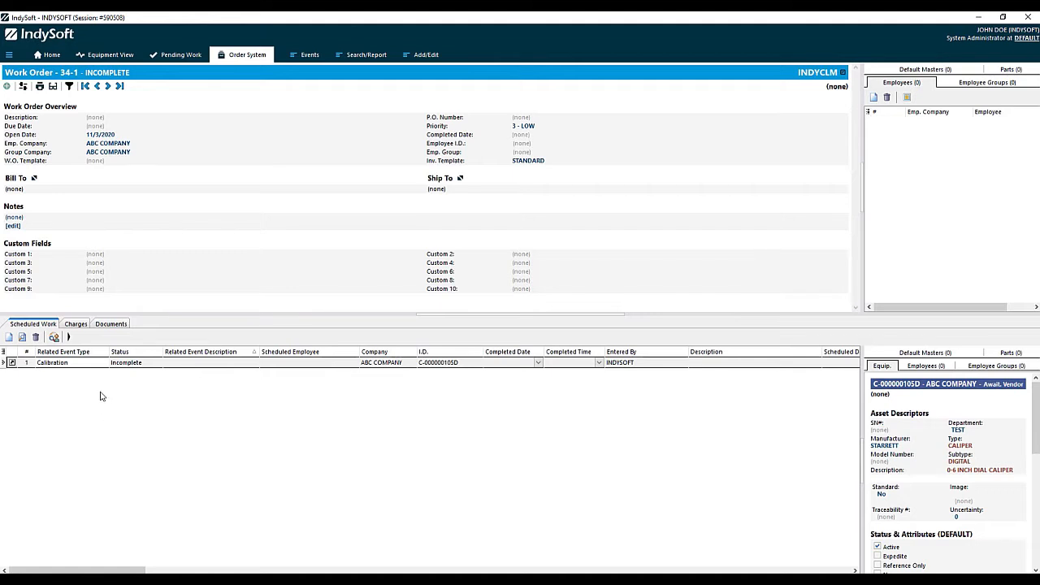
click(22, 88)
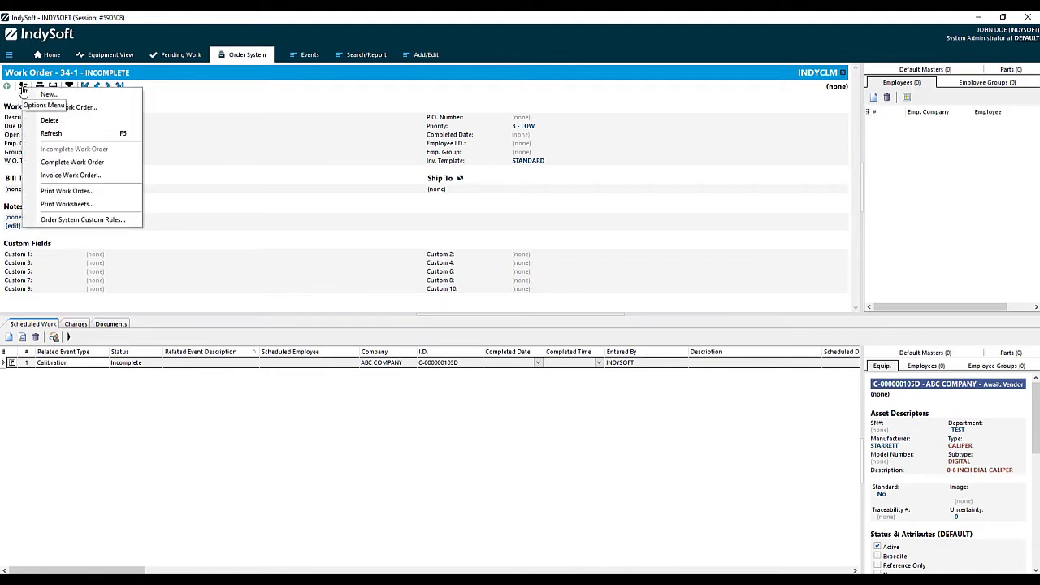
click(147, 86)
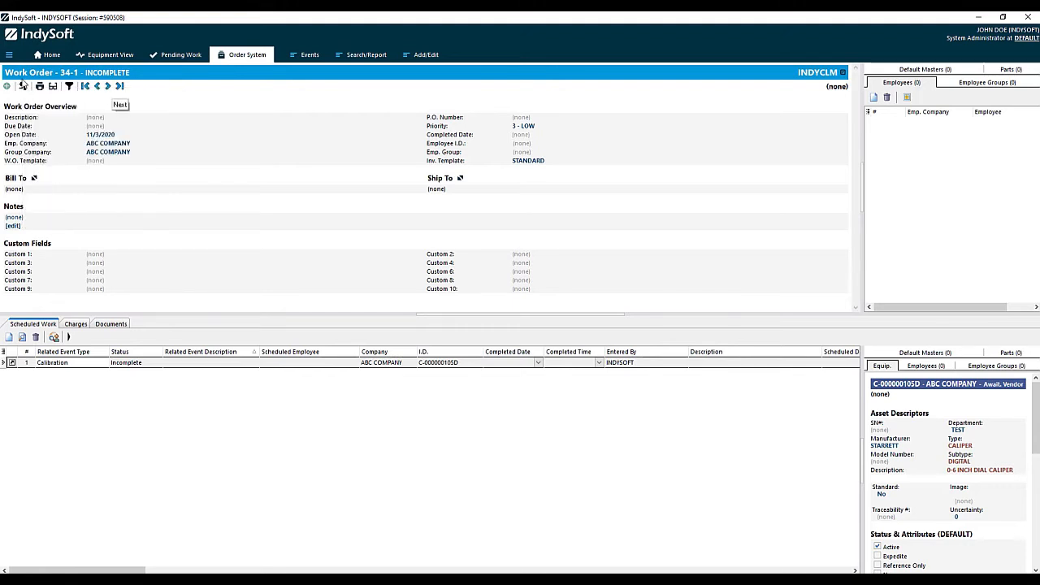
List all work orders in the Work Order Finder's simple selection, enlarge the results area to review them, and exit the finder.
click(69, 87)
click(55, 87)
click(55, 87)
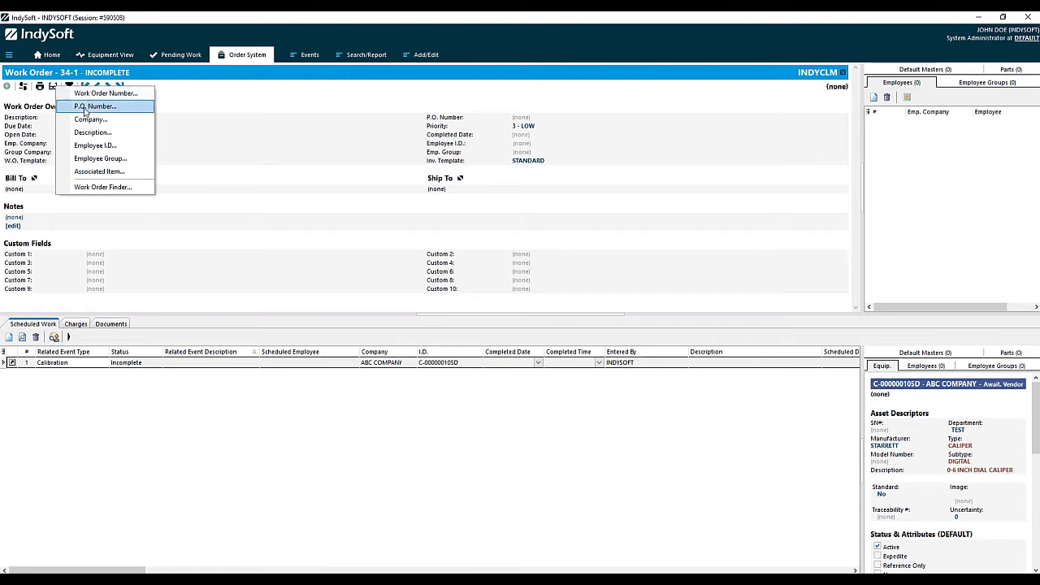
click(91, 188)
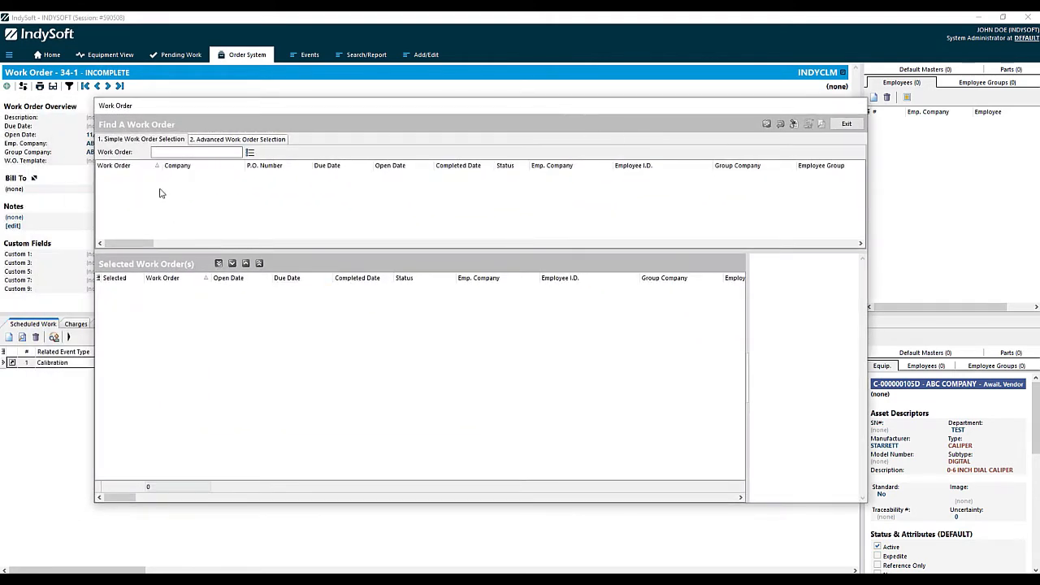
click(204, 141)
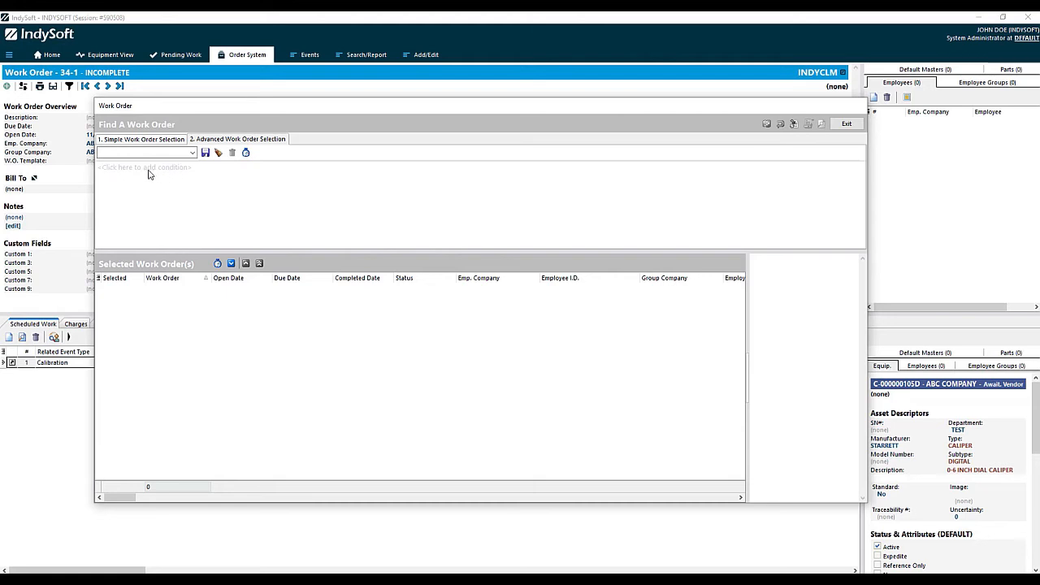
click(156, 140)
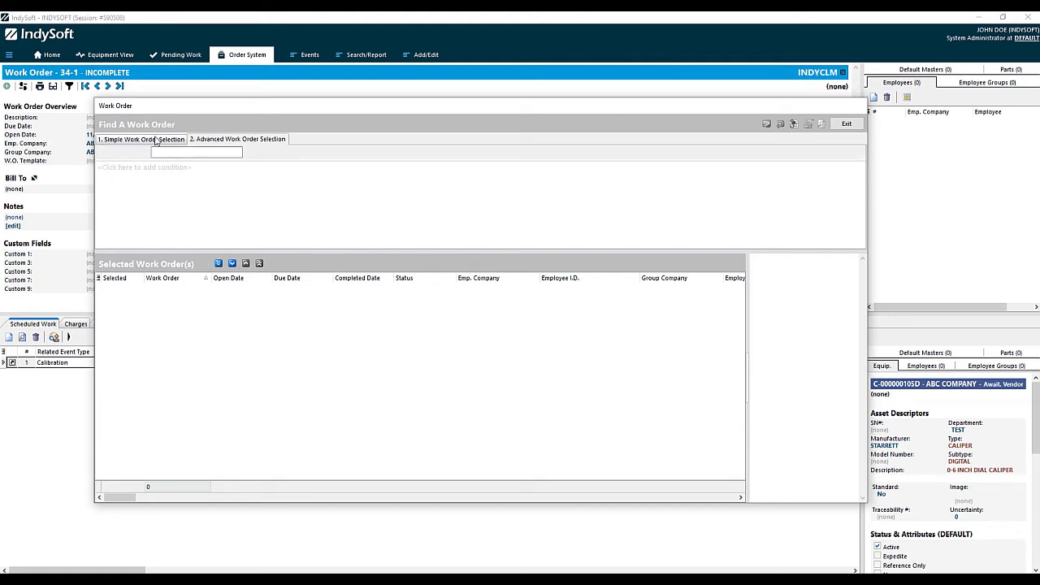
click(249, 153)
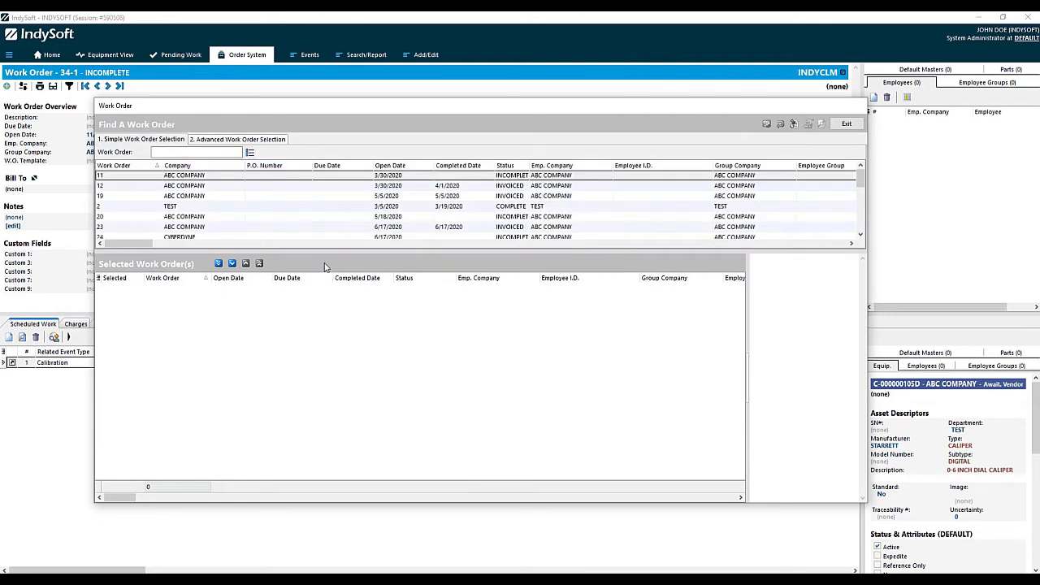
drag(210, 252, 134, 355)
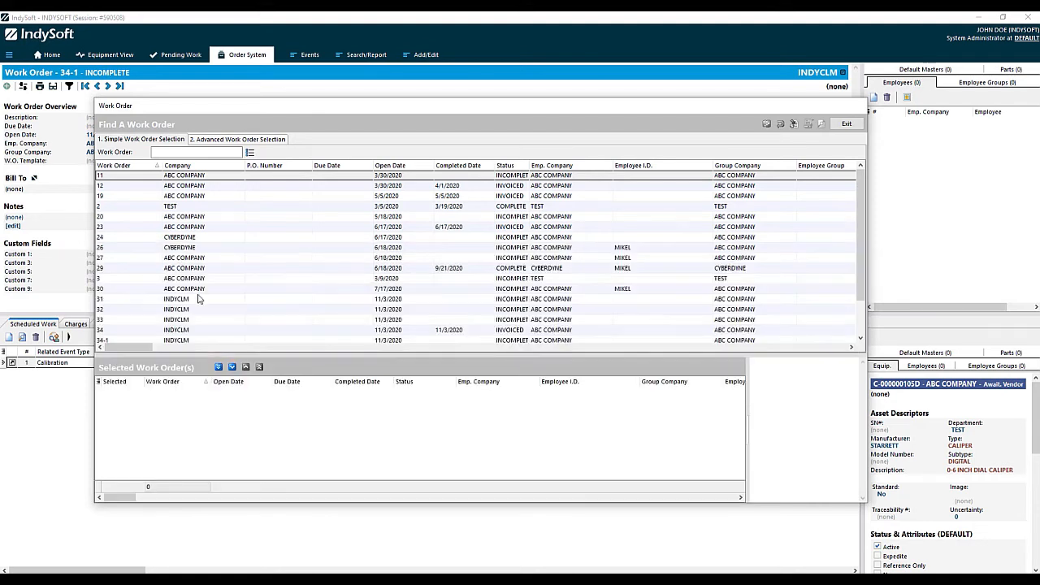
scroll(205, 309, down, 1)
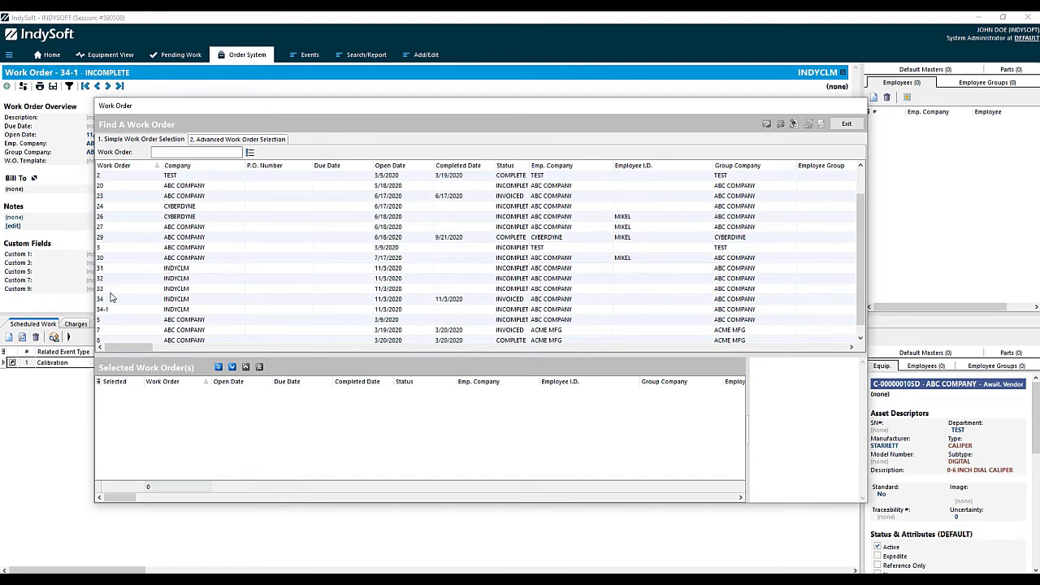
click(847, 124)
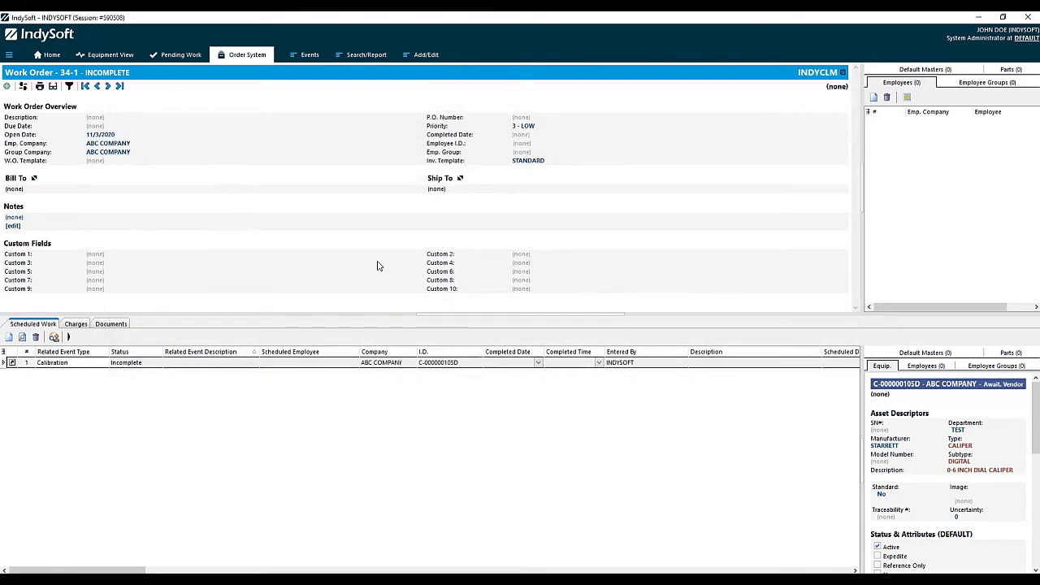
Browse back through the preceding work orders and examine the statuses of their scheduled calibration items.
click(98, 90)
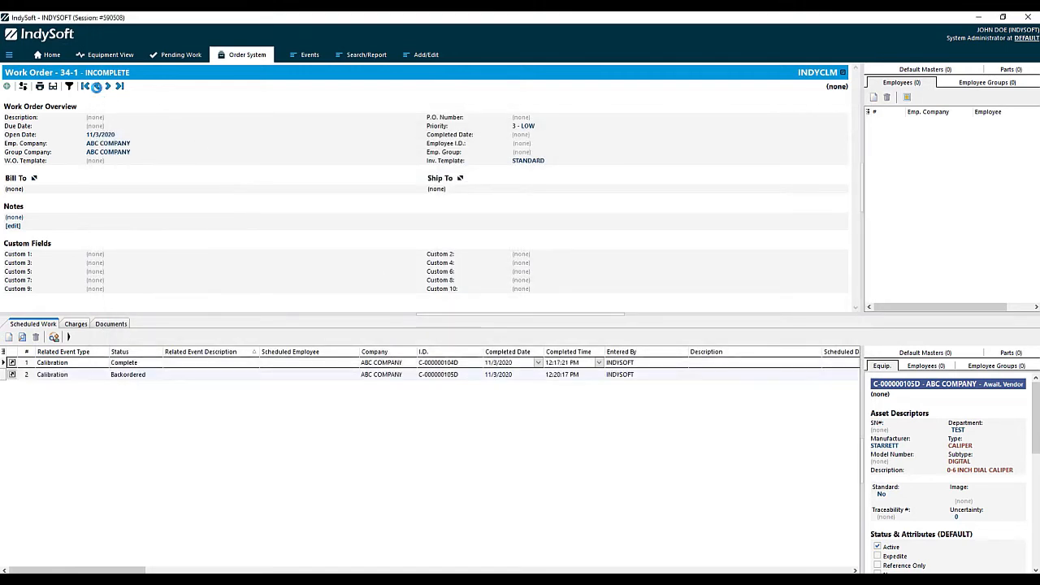
click(98, 89)
click(98, 90)
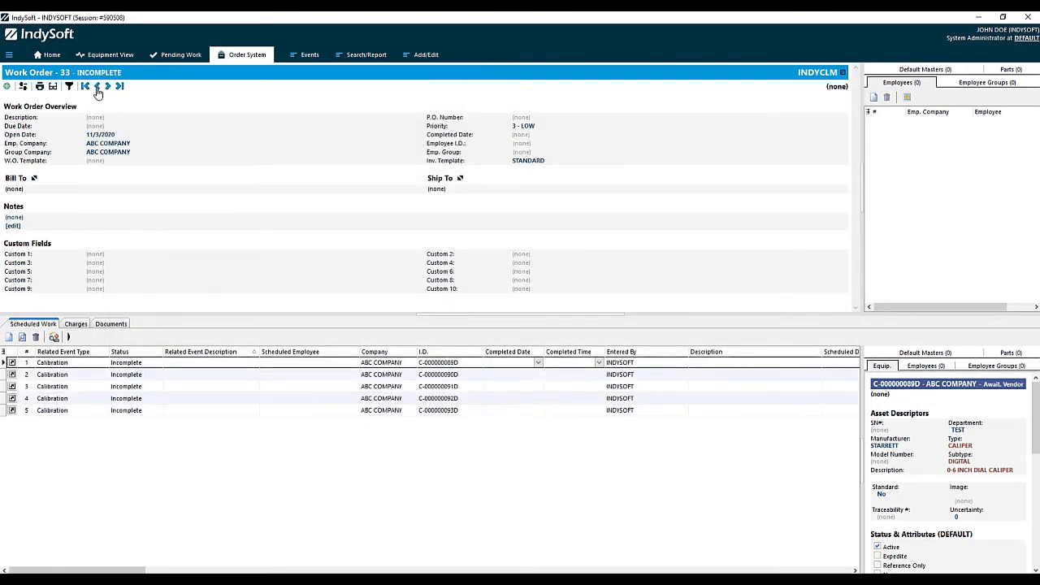
click(98, 89)
click(98, 89)
click(97, 89)
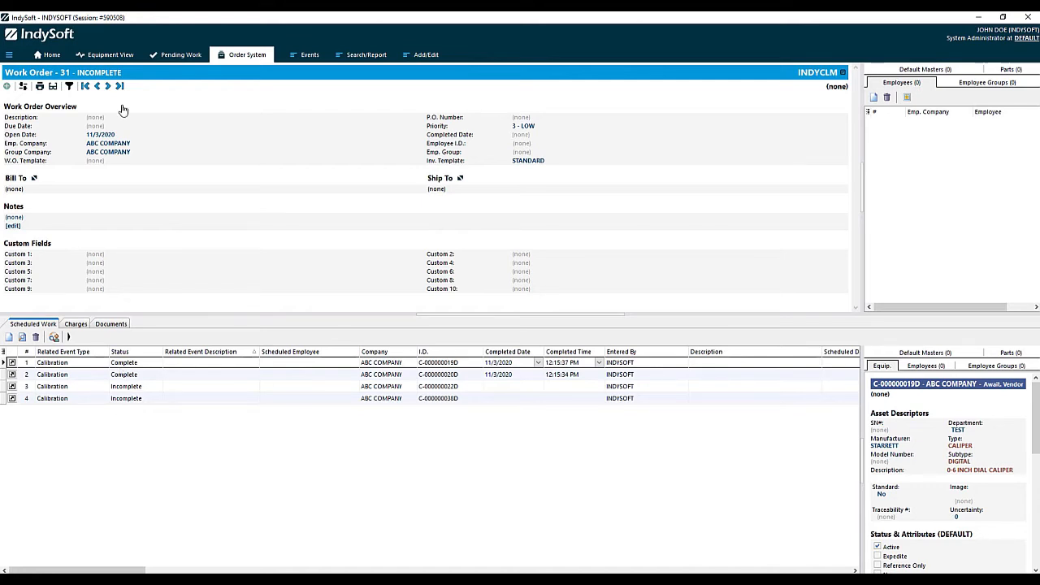
Advance one work order and mark the first of its three calibration items as Complete.
click(108, 86)
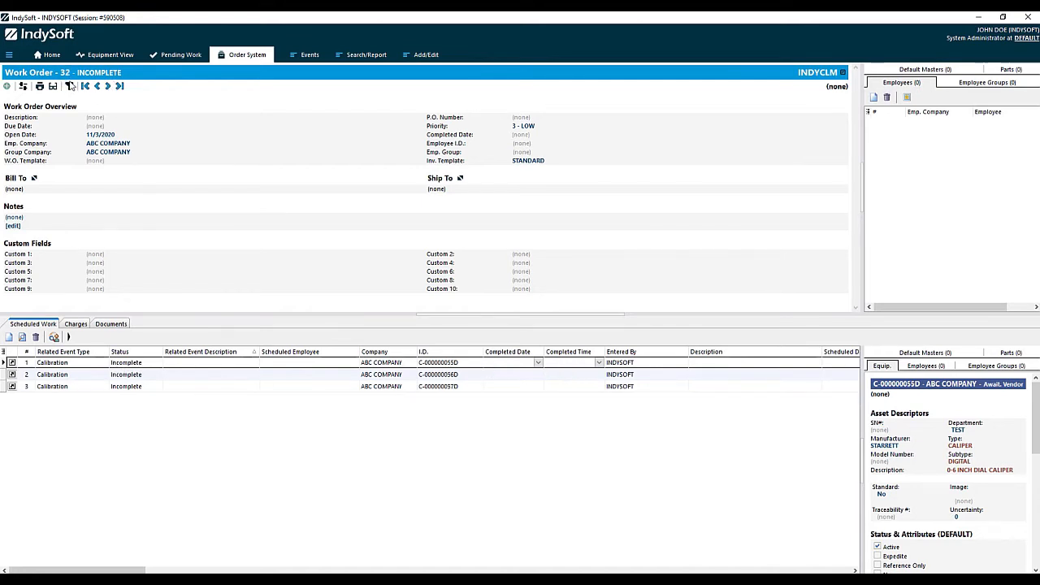
click(71, 366)
right_click(71, 365)
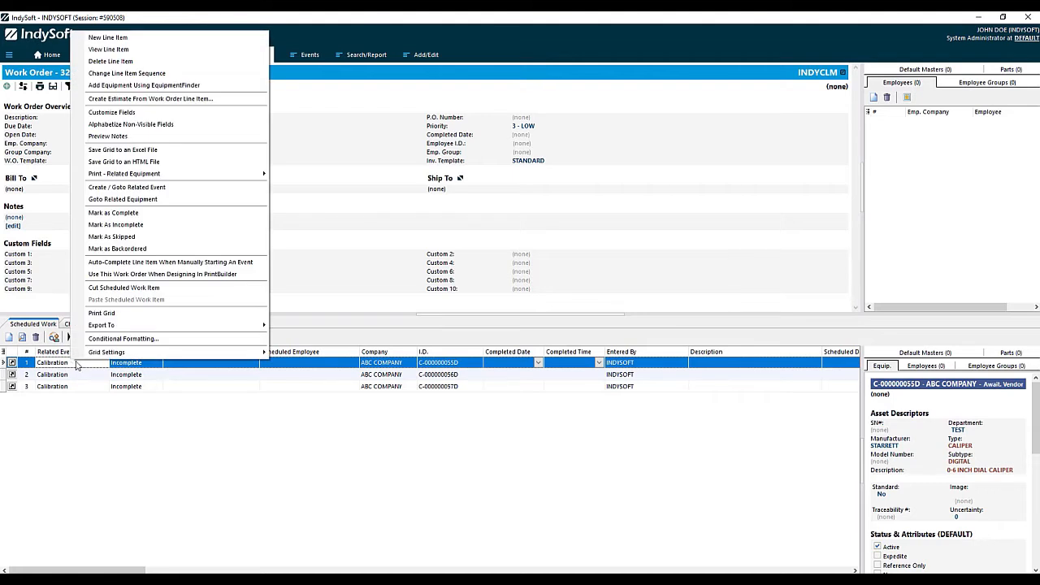
click(113, 213)
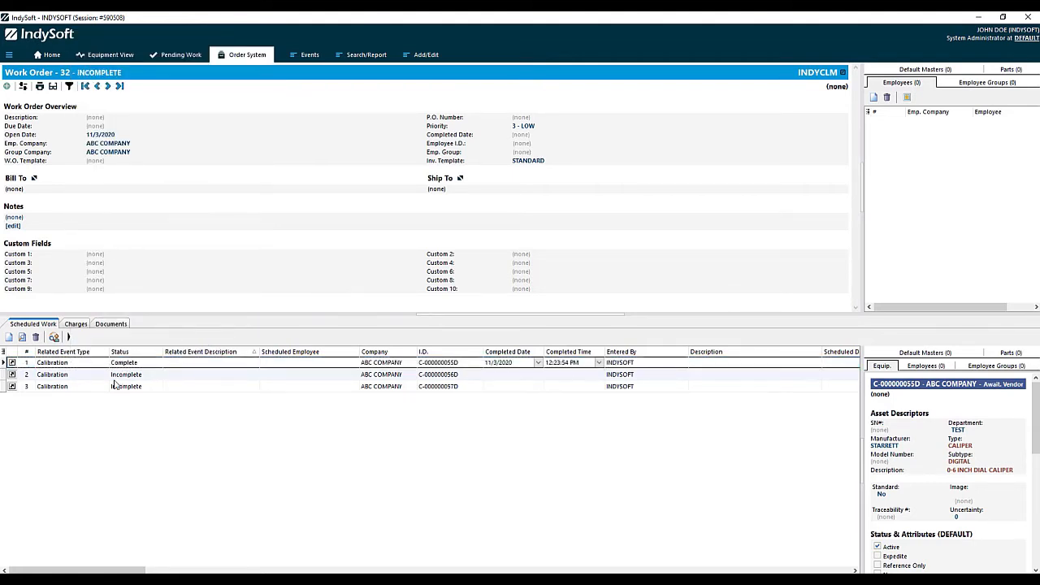
Go to the following work order with five calibration items and mark its first item as Complete.
click(108, 86)
click(121, 367)
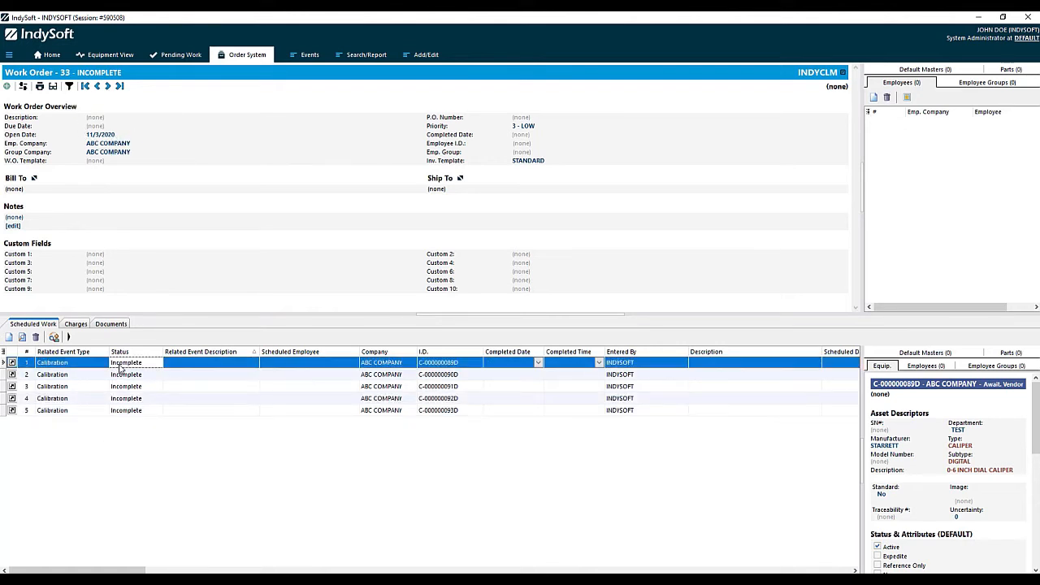
right_click(120, 366)
click(163, 217)
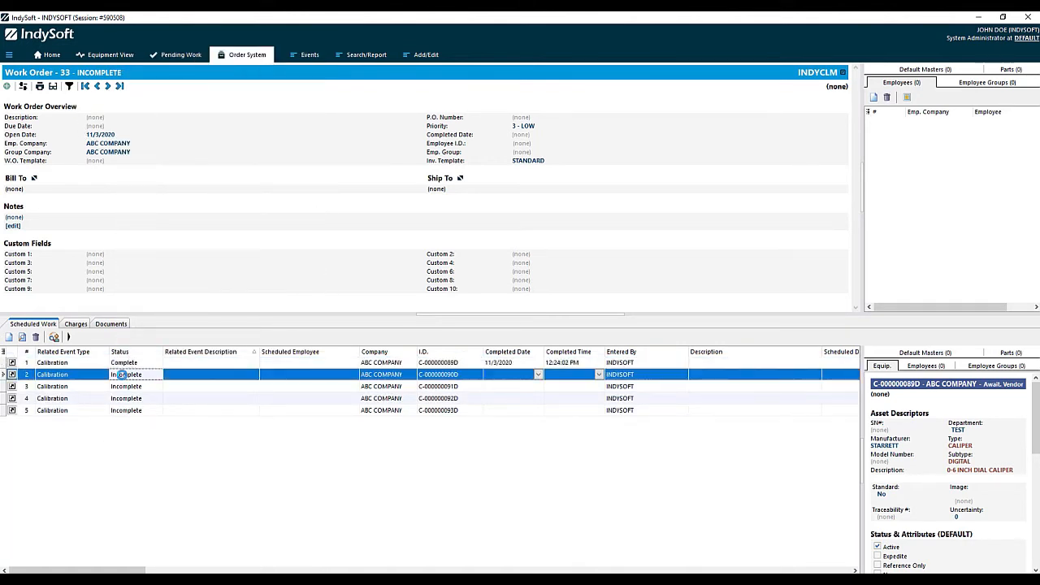
Mark the second, third and fourth calibration items of this work order as Complete.
right_click(120, 374)
click(162, 225)
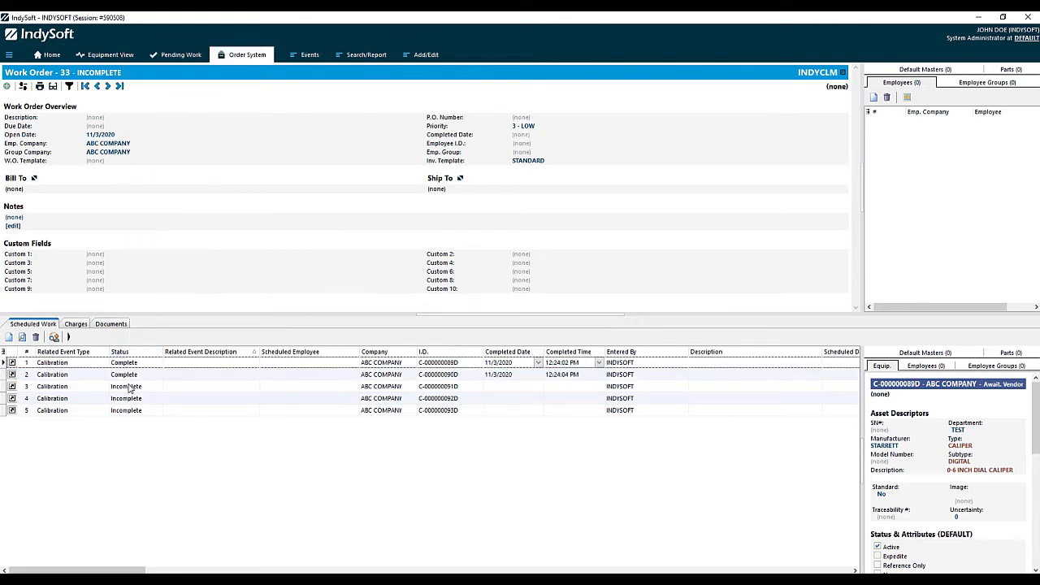
right_click(128, 390)
click(163, 236)
right_click(134, 401)
click(163, 246)
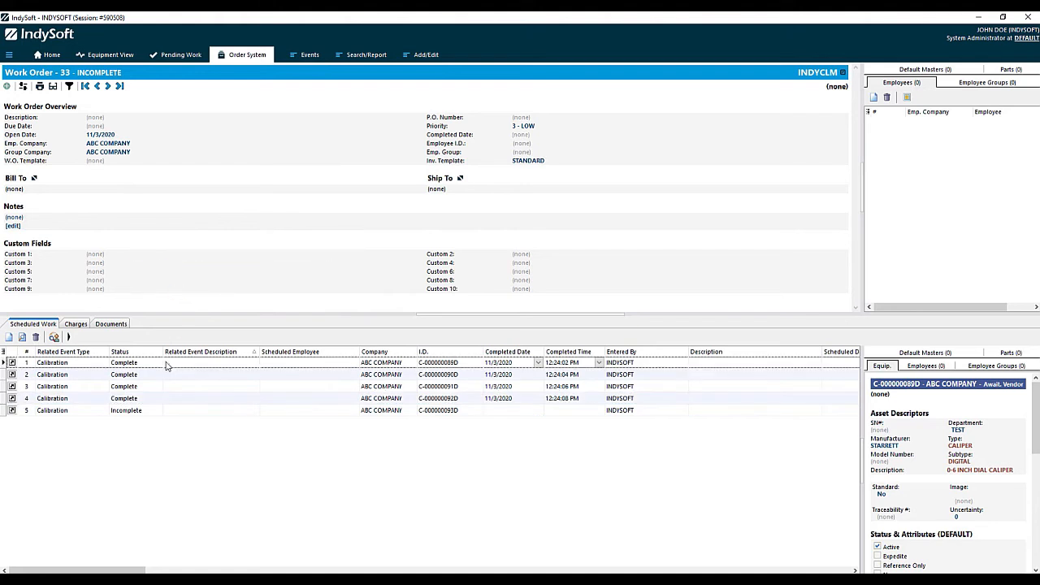
Go back two work orders and inspect the status actions available for its third calibration item.
click(97, 86)
click(98, 87)
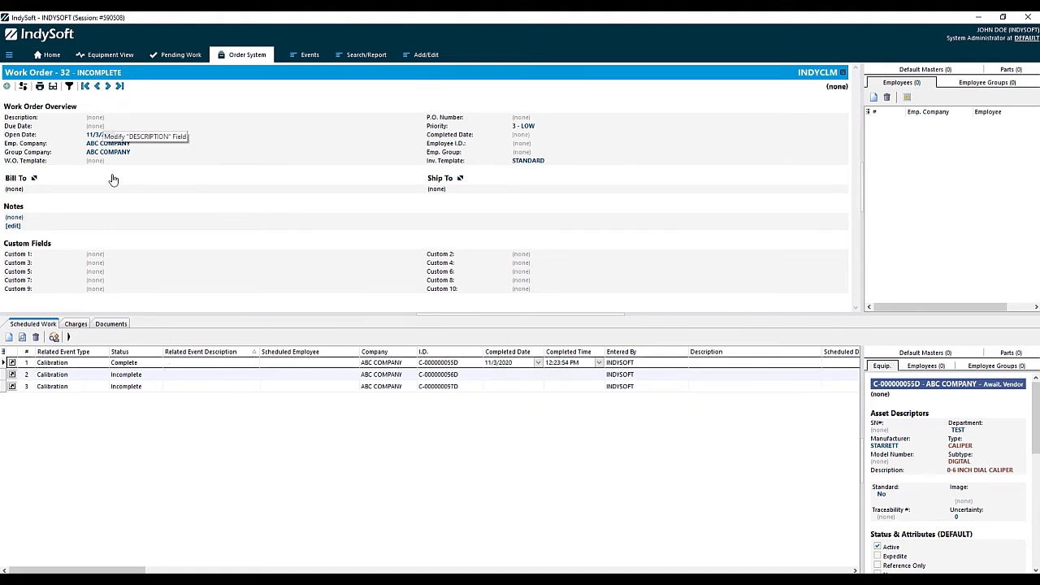
click(135, 389)
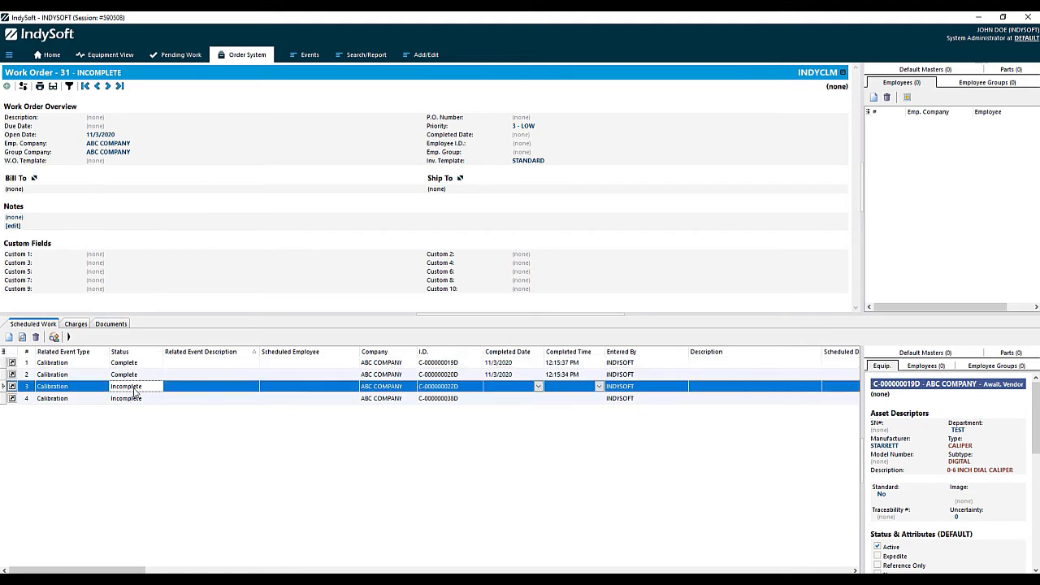
right_click(128, 390)
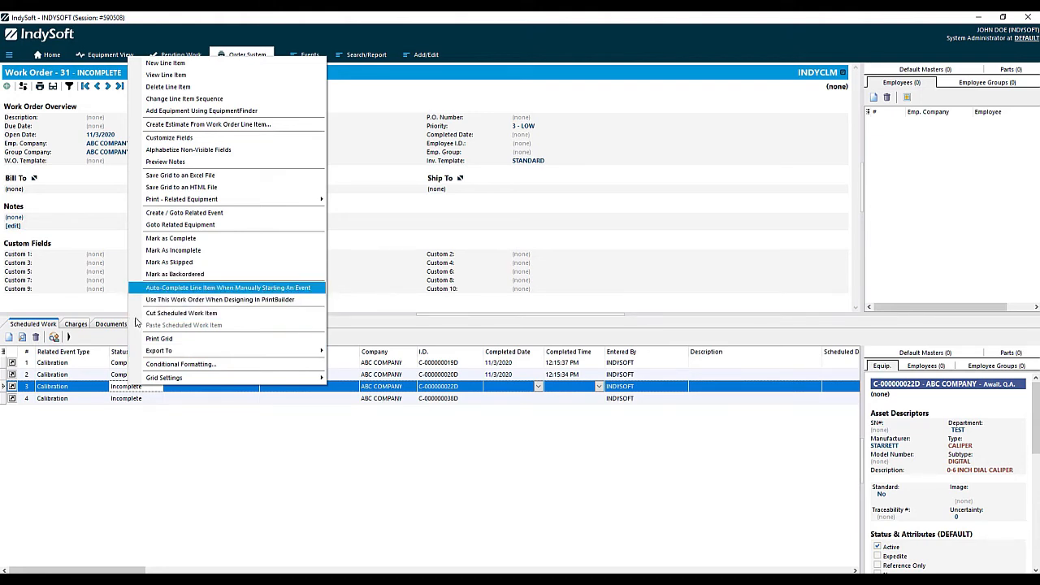
click(207, 508)
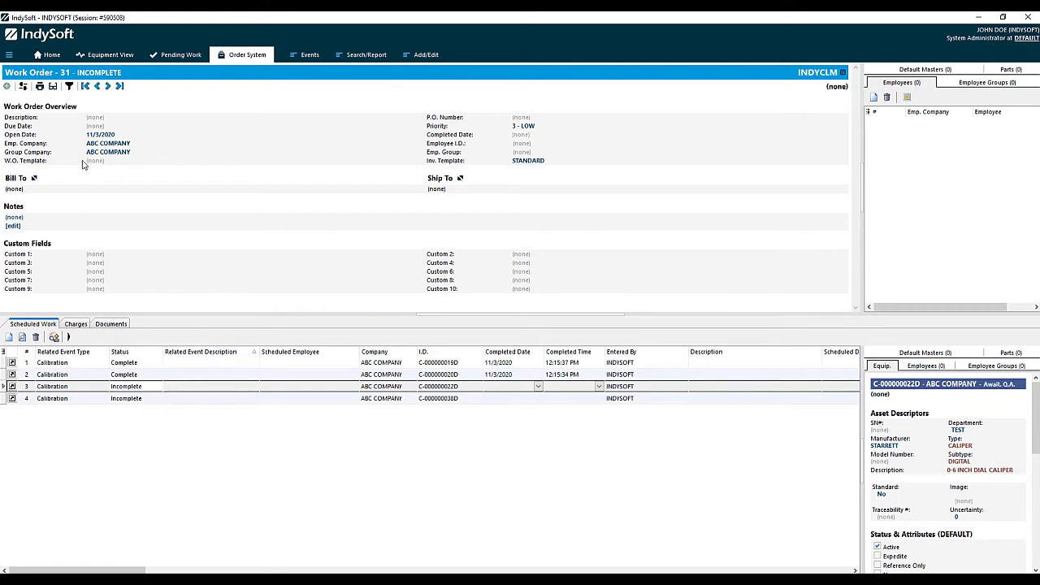
List all work orders in the Work Order Finder's simple selection and enlarge the results area.
click(54, 87)
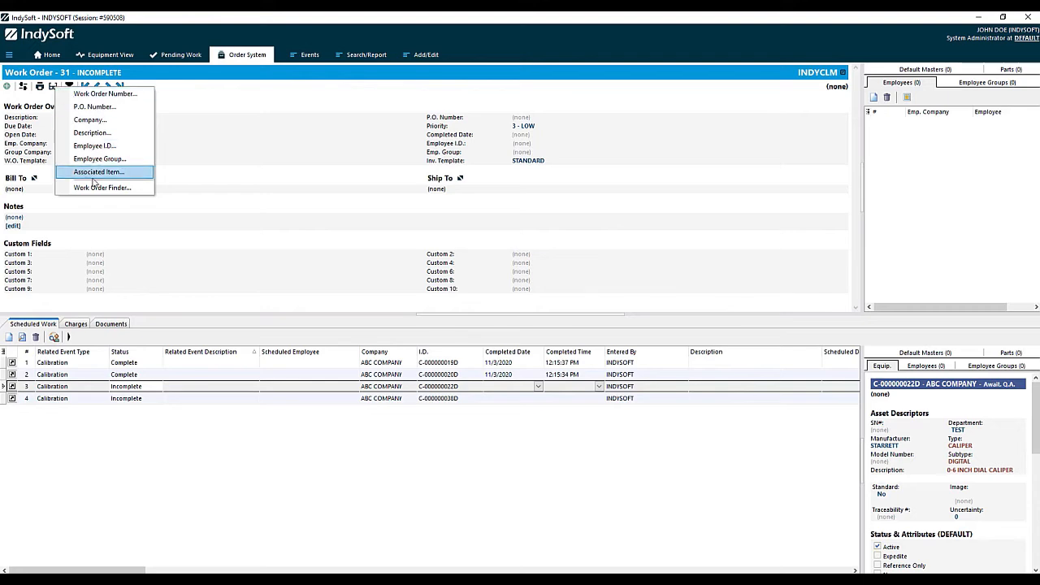
click(109, 188)
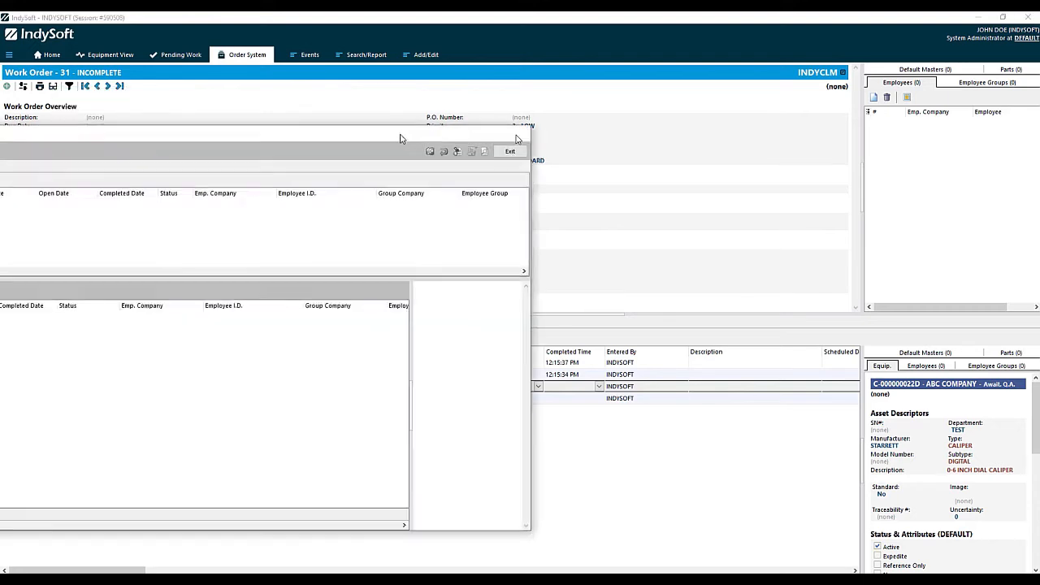
click(230, 153)
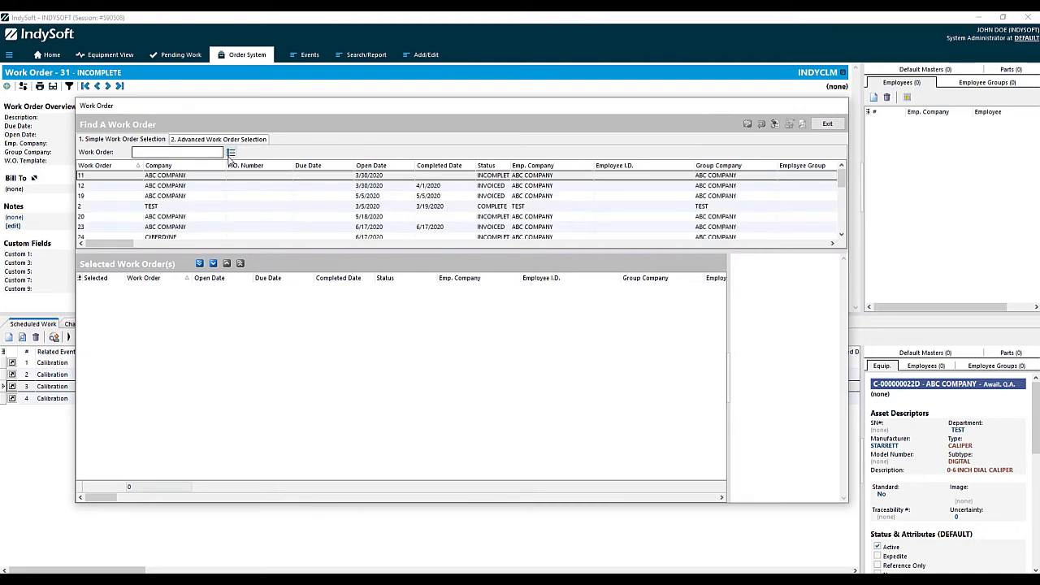
drag(289, 253, 291, 362)
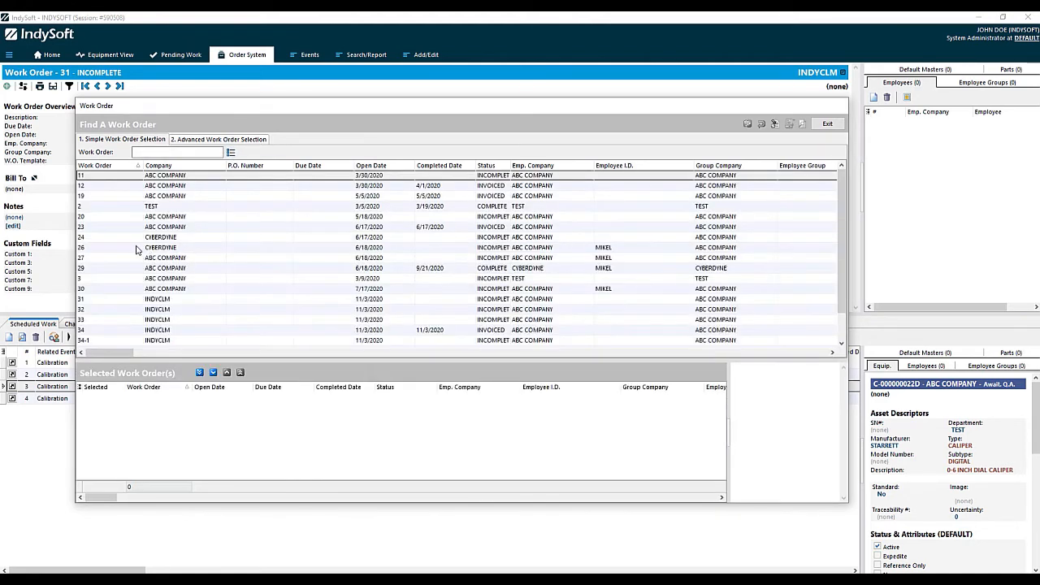
scroll(130, 259, down, 1)
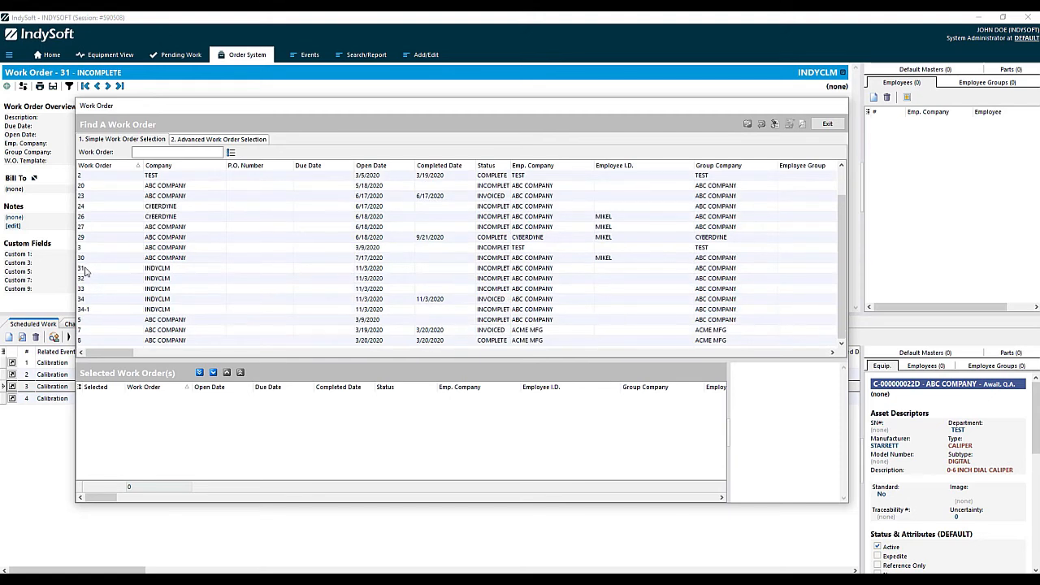
Add the three incomplete INDYCLM work orders listed just before the invoiced one to the selected work orders and tick all three.
double_click(92, 270)
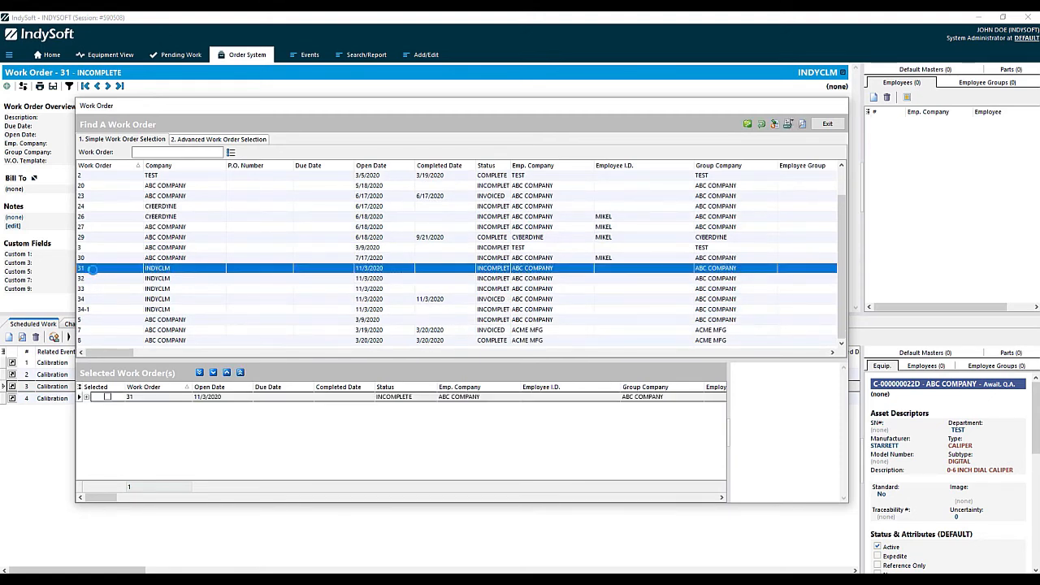
double_click(97, 279)
double_click(92, 289)
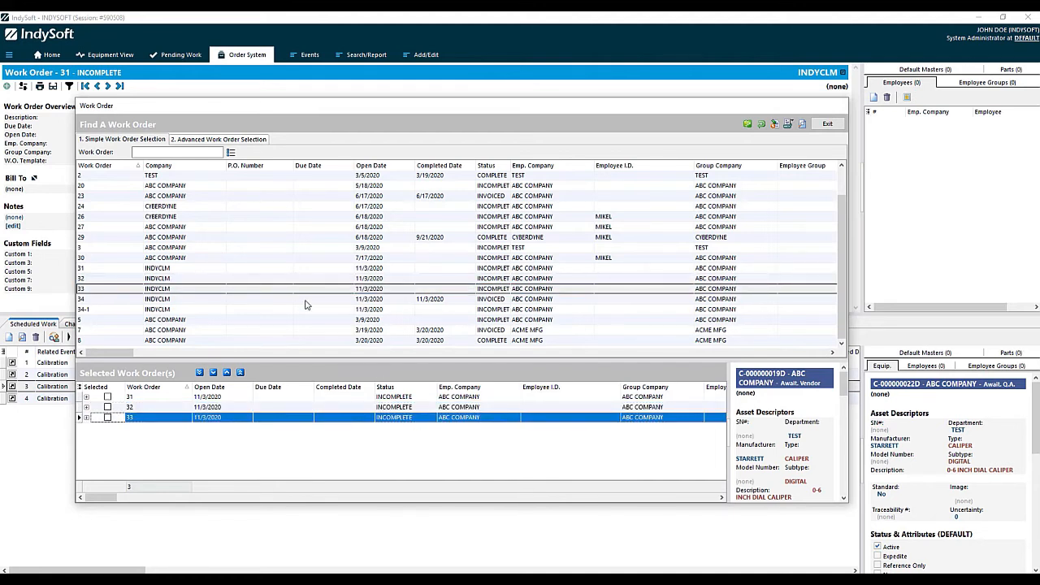
click(107, 397)
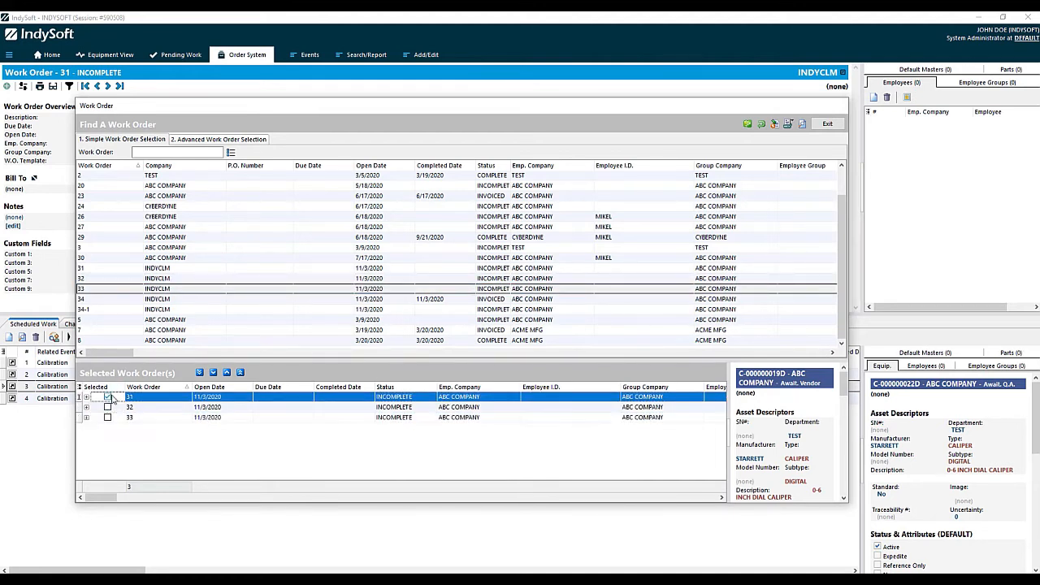
click(108, 407)
click(107, 417)
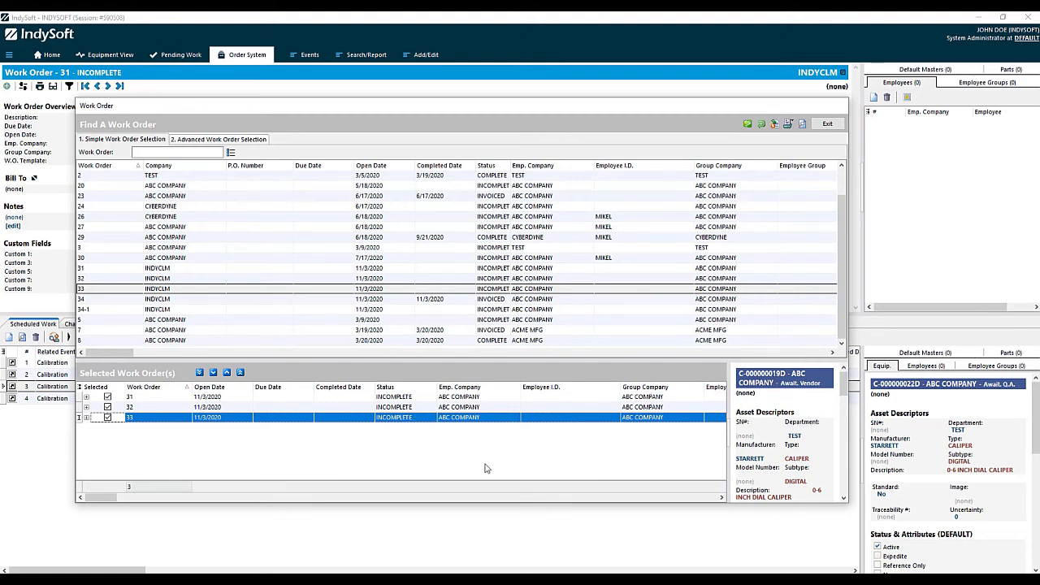
Invoice the ticked work orders with the STANDARD template, setting incomplete work as backordered and invoicing the remaining items.
click(775, 124)
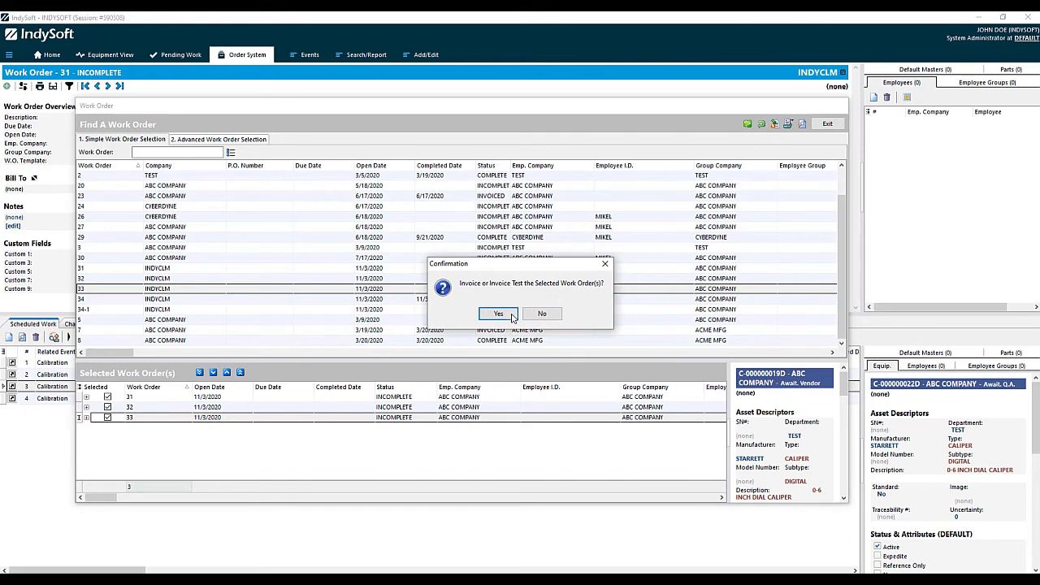
click(510, 316)
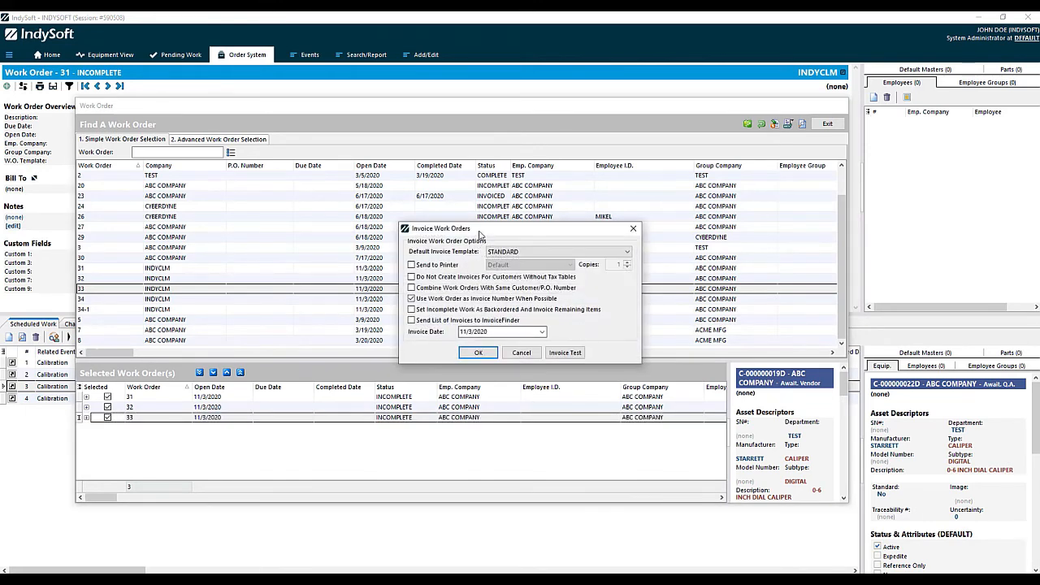
drag(457, 228, 391, 150)
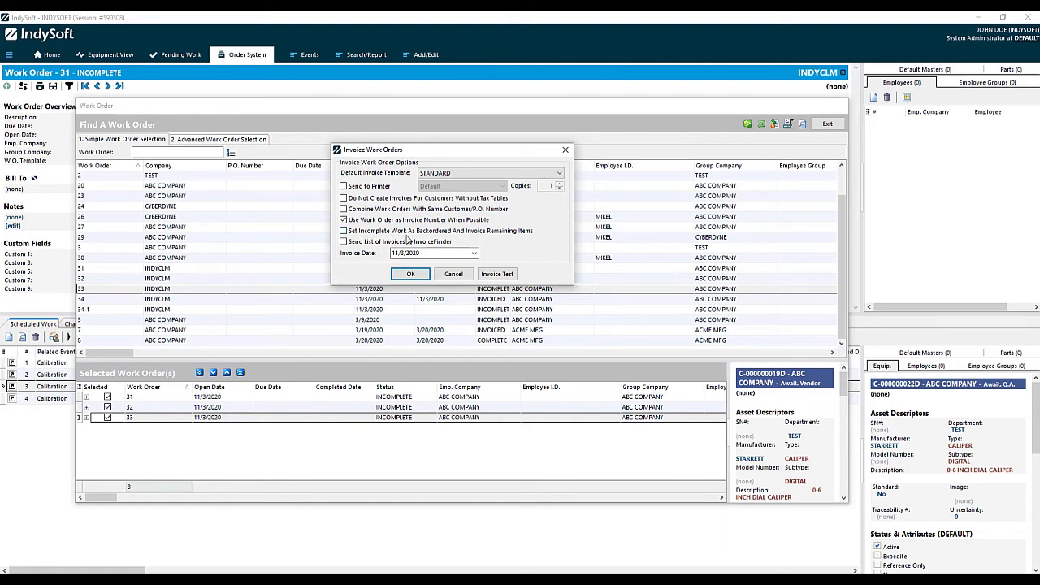
click(343, 231)
click(470, 174)
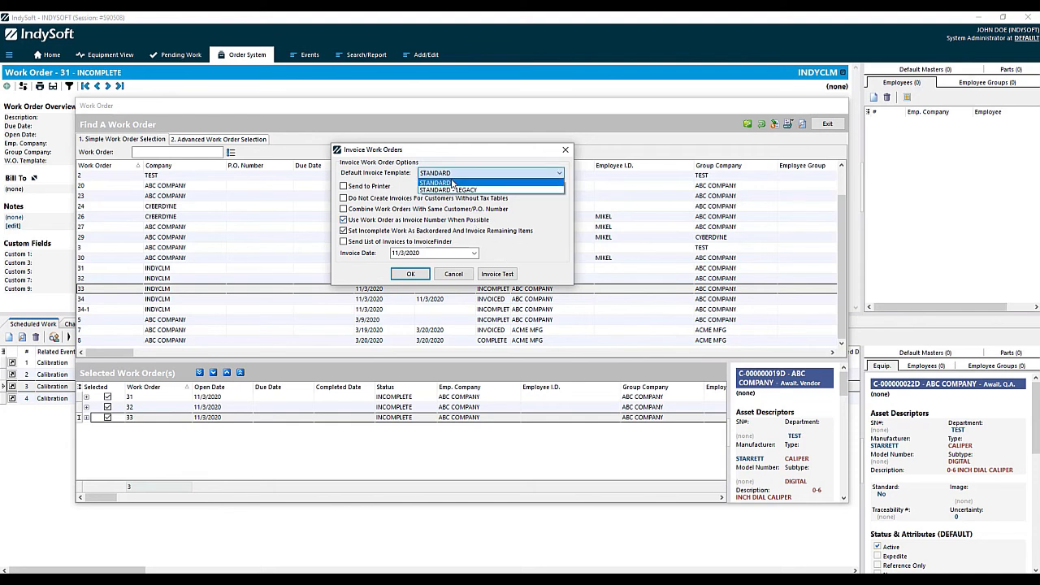
click(448, 183)
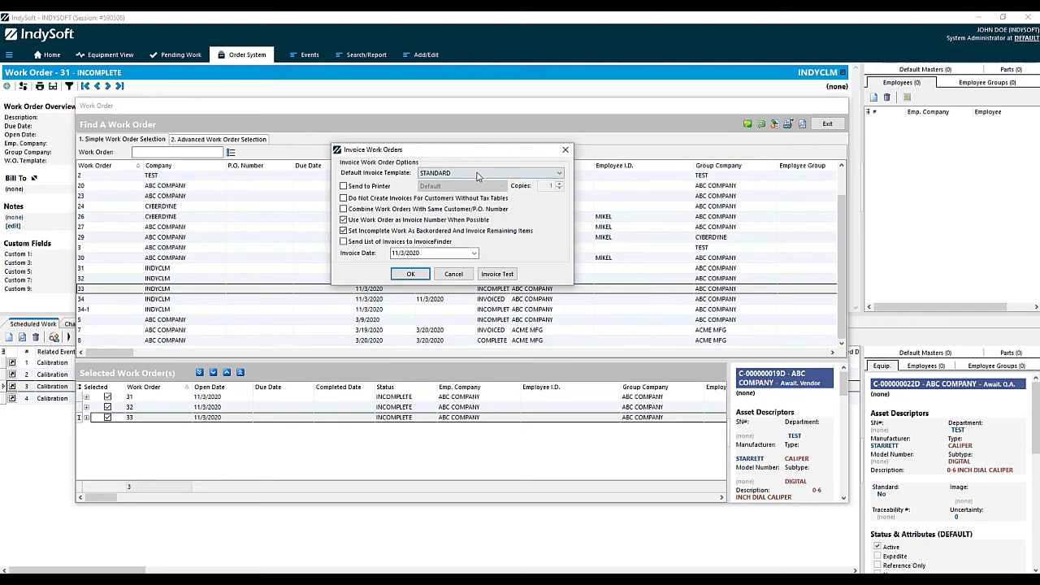
click(409, 275)
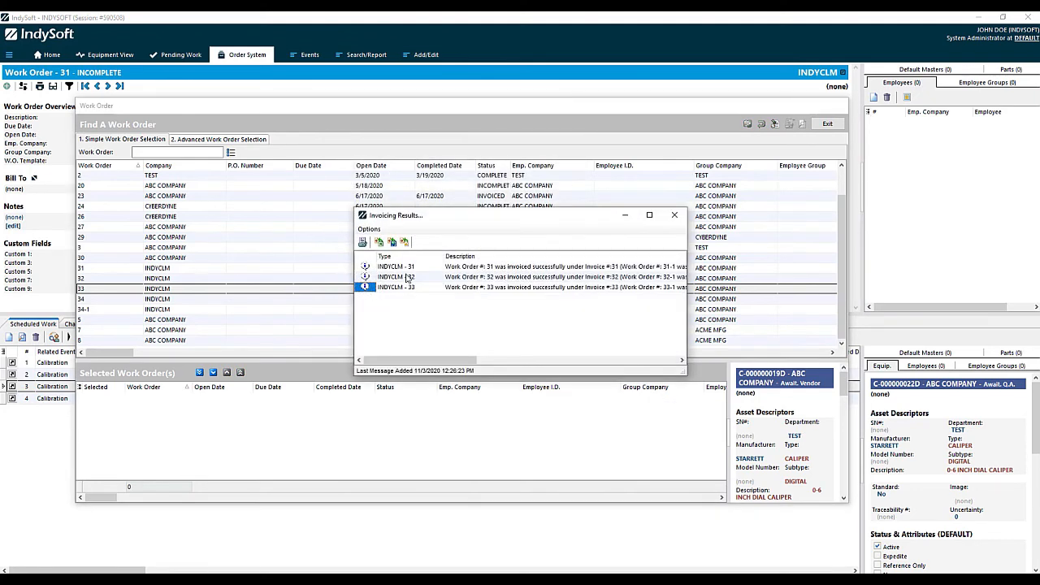
Read the full descriptions in the invoicing results, then close the results and exit the finder.
drag(426, 361, 456, 361)
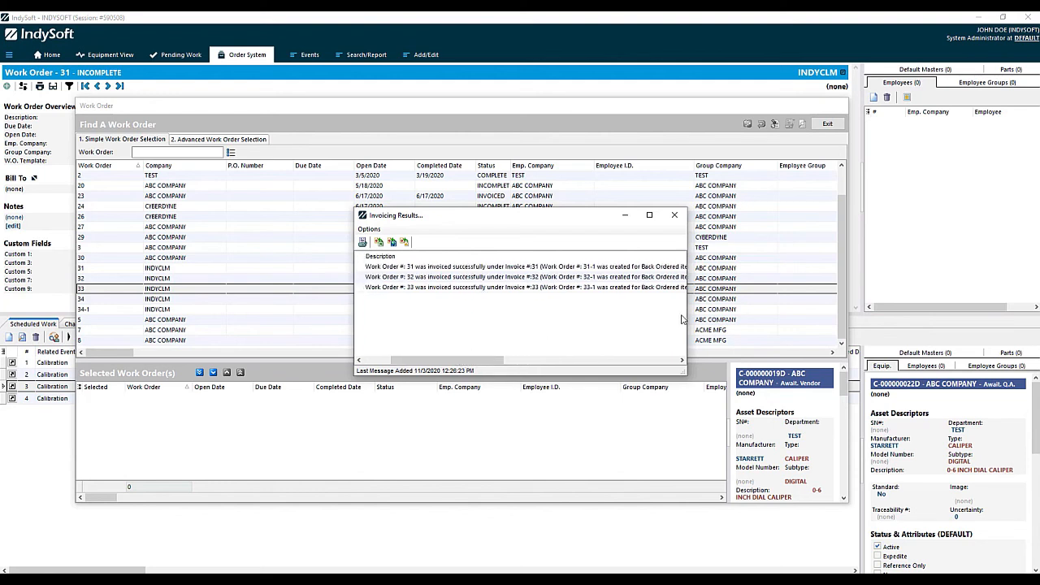
drag(688, 322, 779, 322)
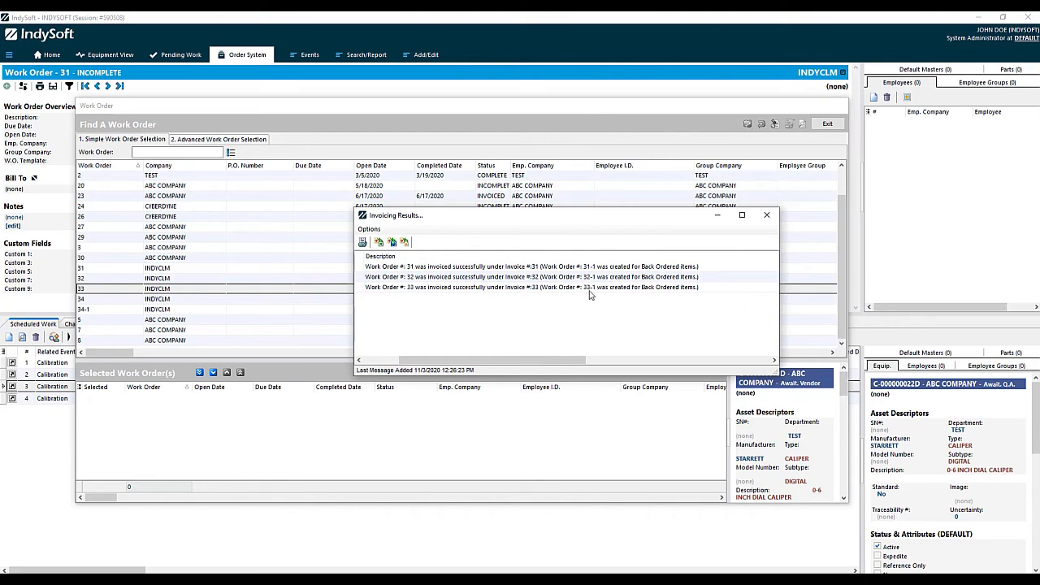
click(766, 215)
click(830, 126)
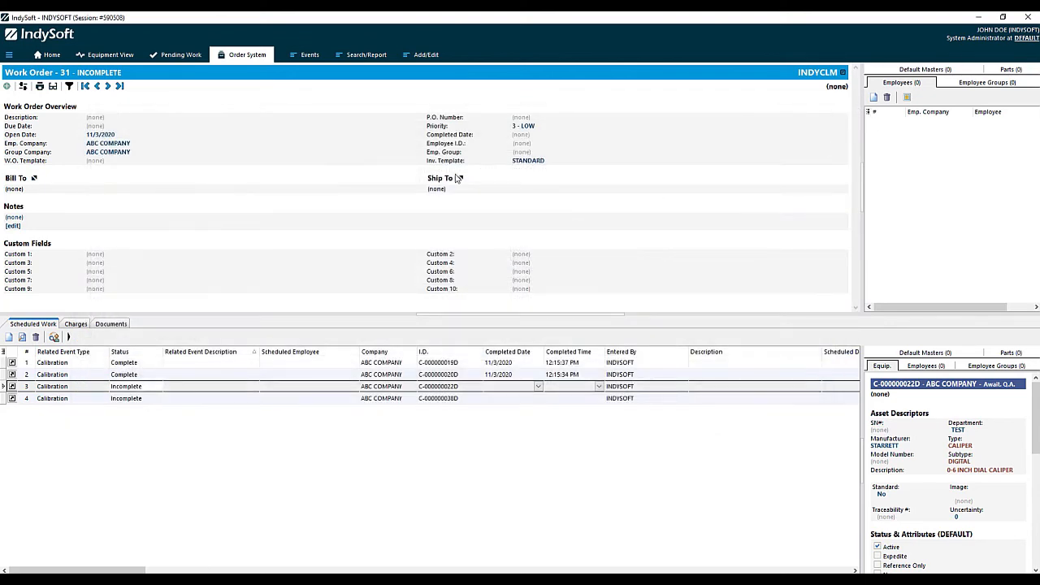
Switch to invoices, search by invoice number and open the last invoice with an open date of 11/3/2020.
click(20, 85)
click(45, 109)
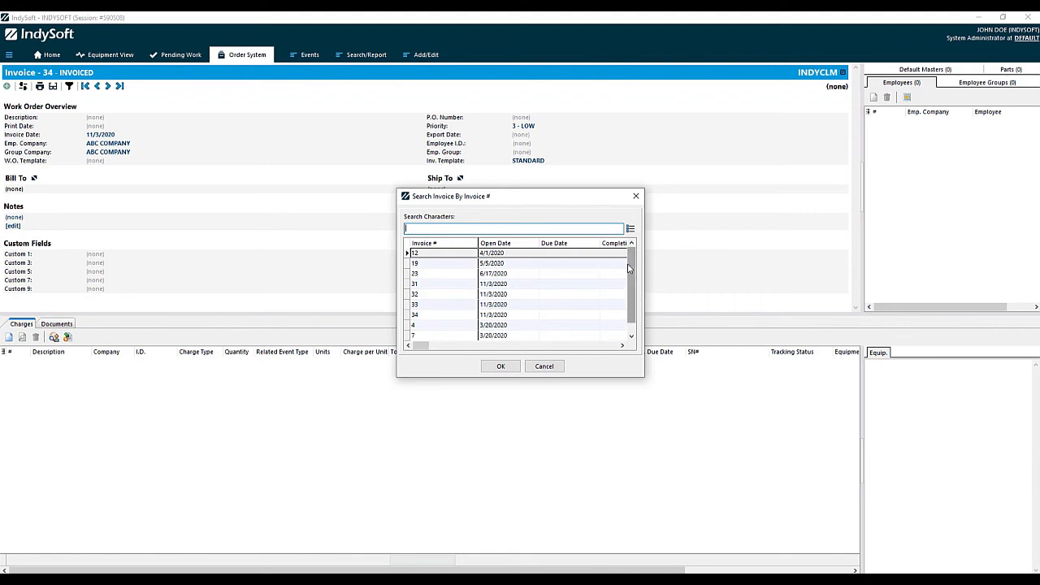
scroll(635, 279, down, 1)
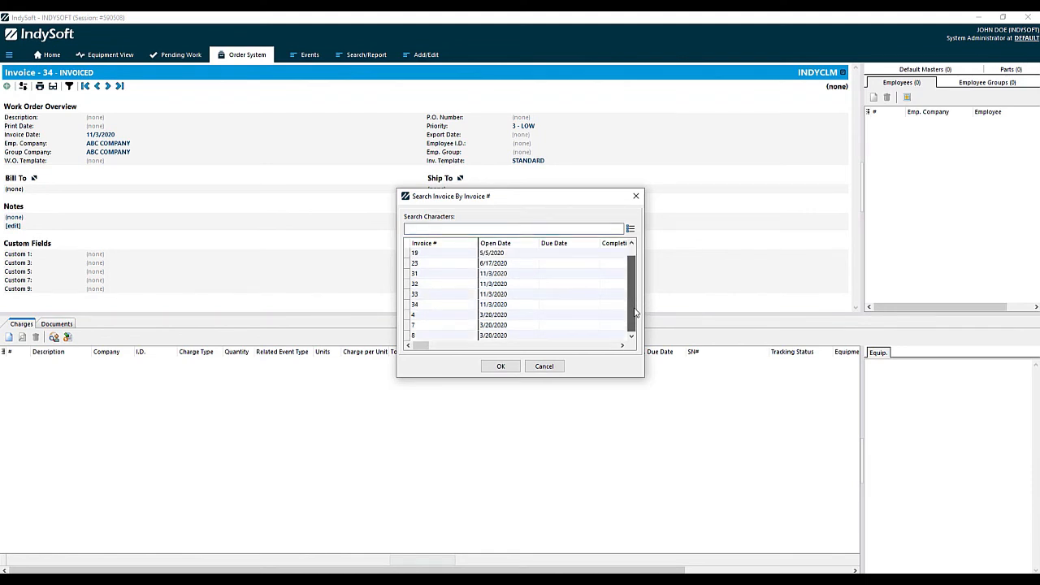
double_click(423, 306)
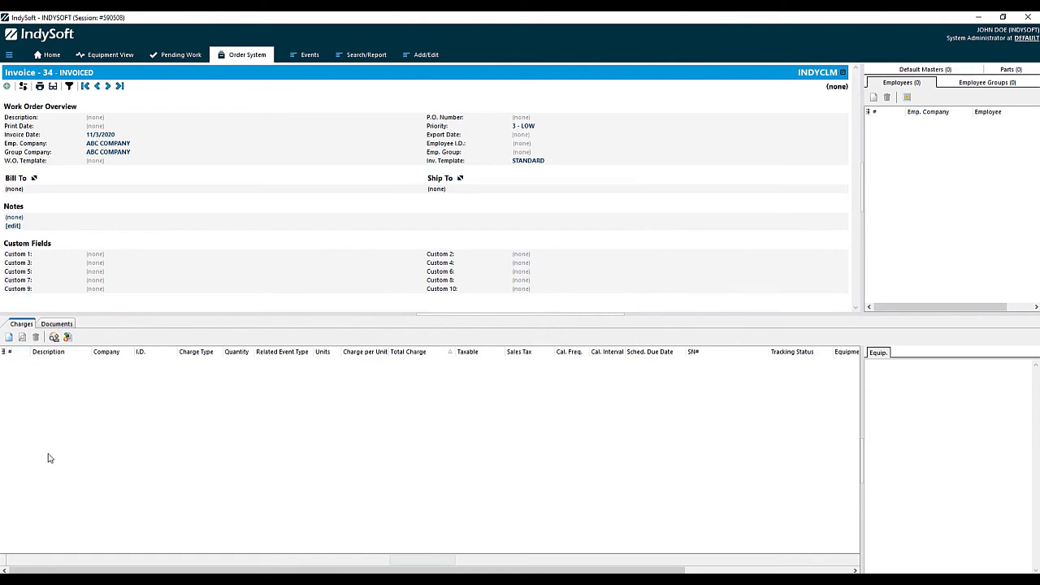
Return to work orders and examine the scheduled work statuses of the three invoiced work orders and their back-order work orders.
click(22, 86)
click(37, 98)
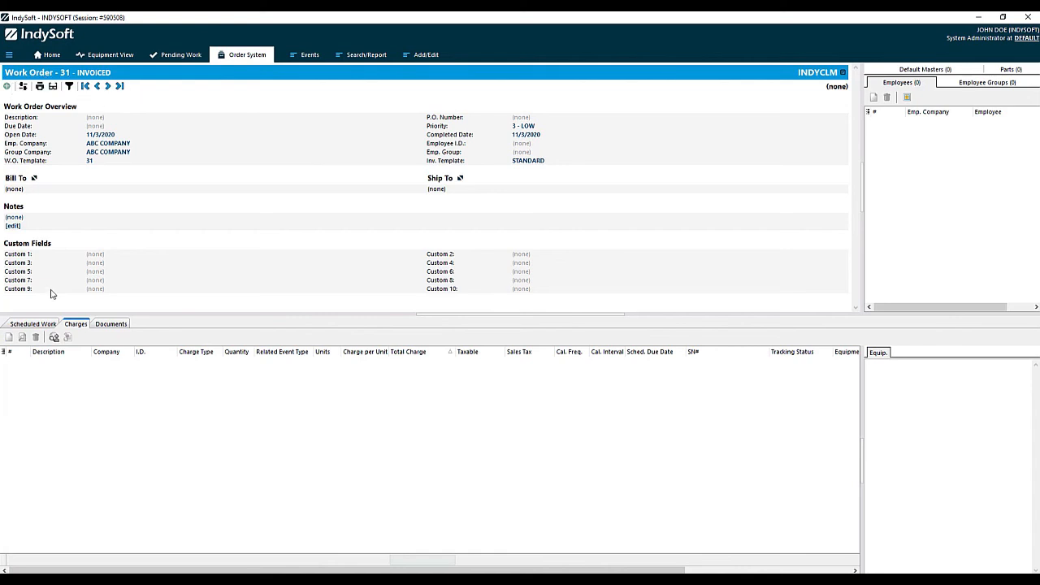
click(52, 324)
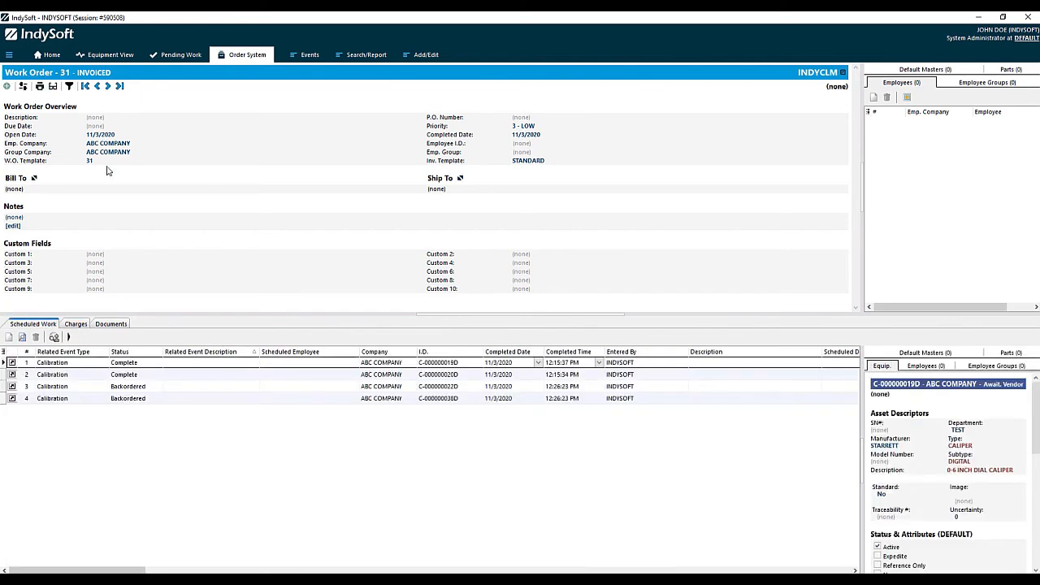
click(108, 87)
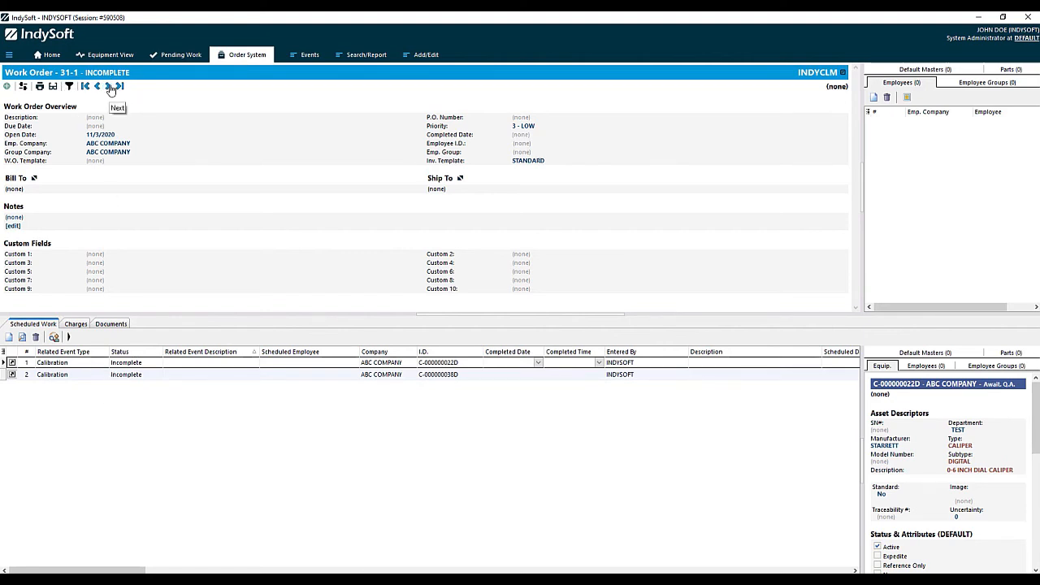
click(108, 87)
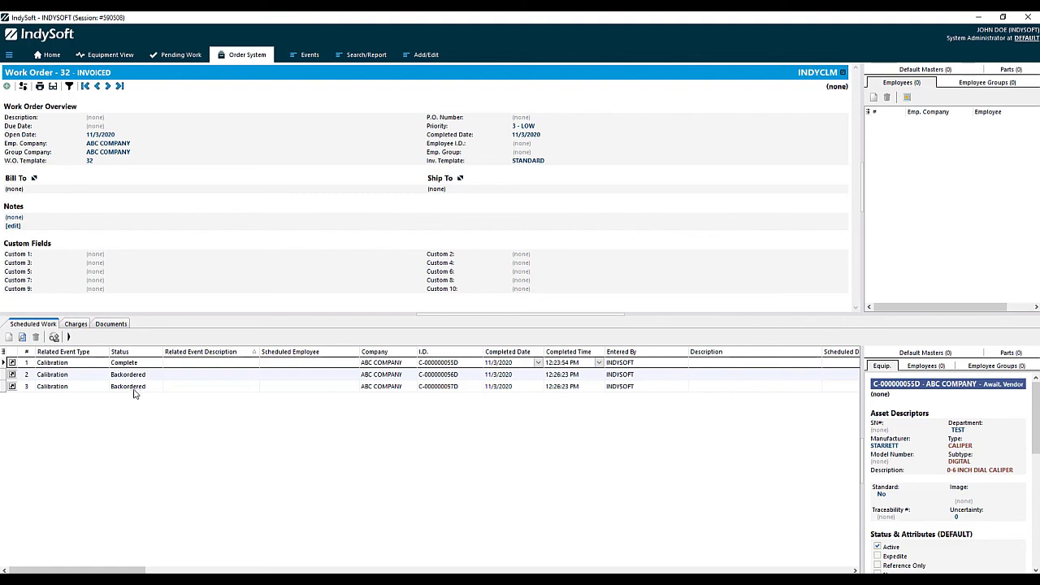
click(108, 86)
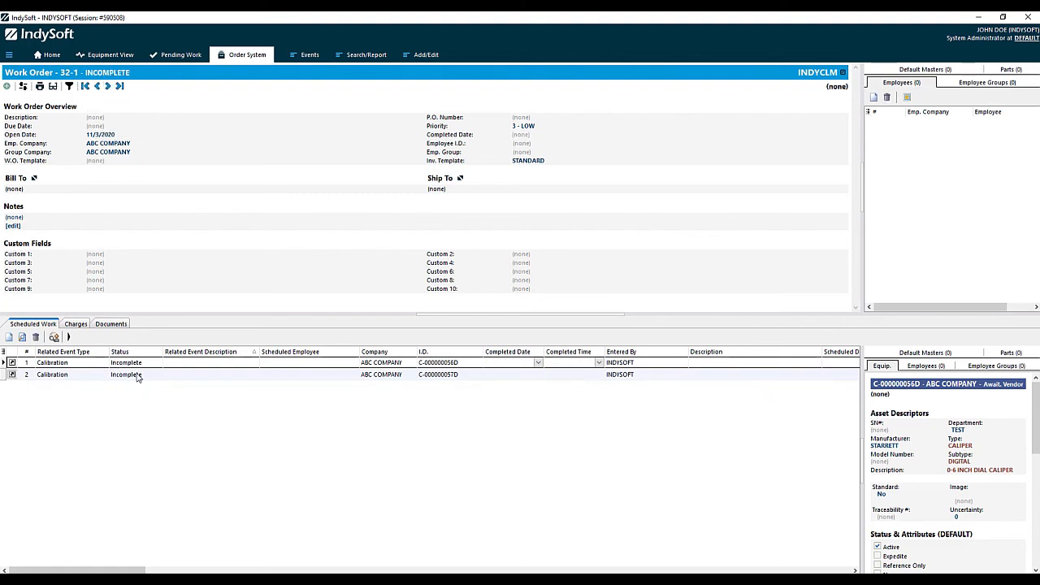
click(108, 86)
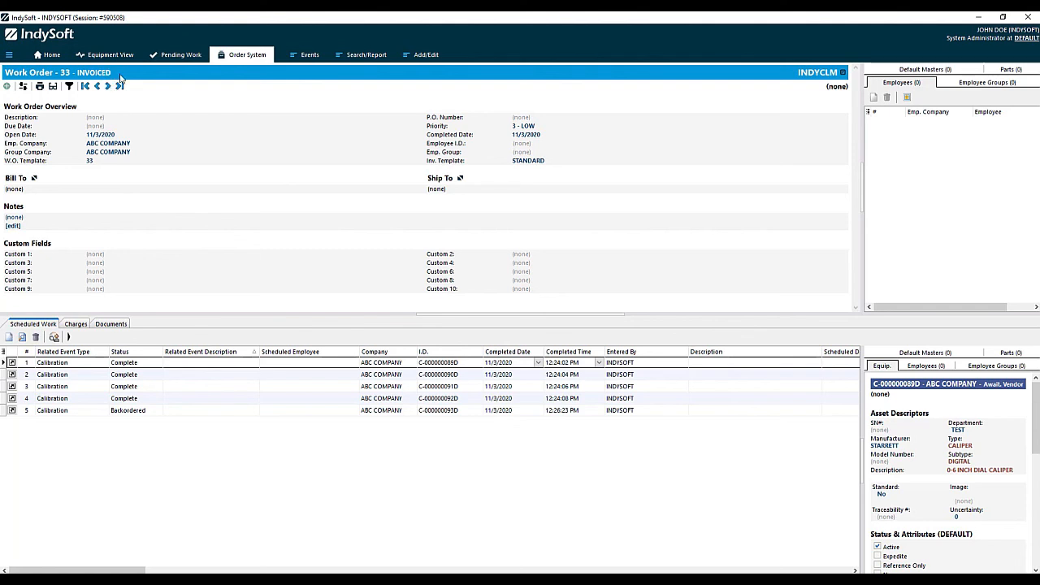
click(108, 86)
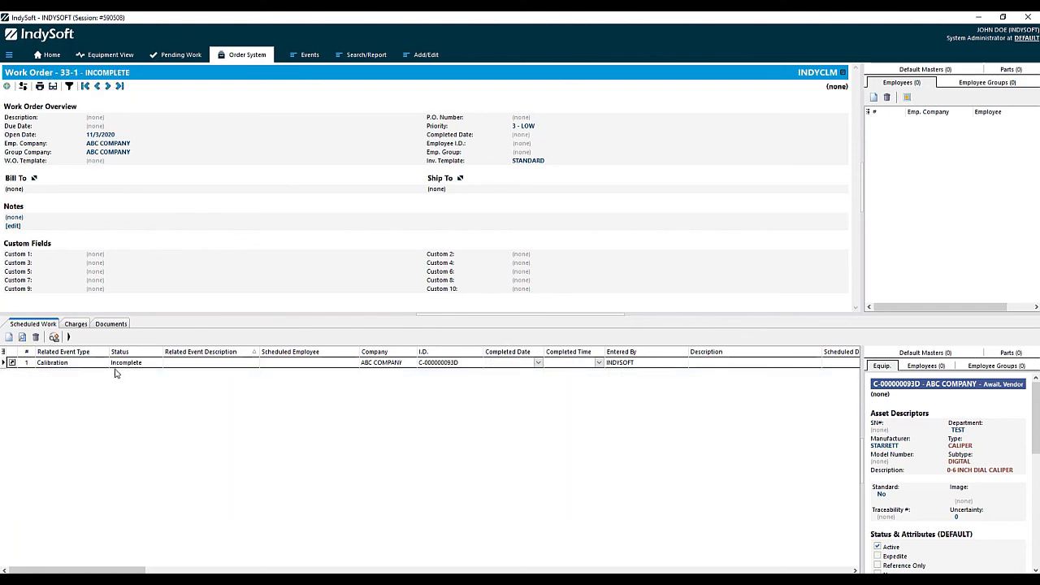